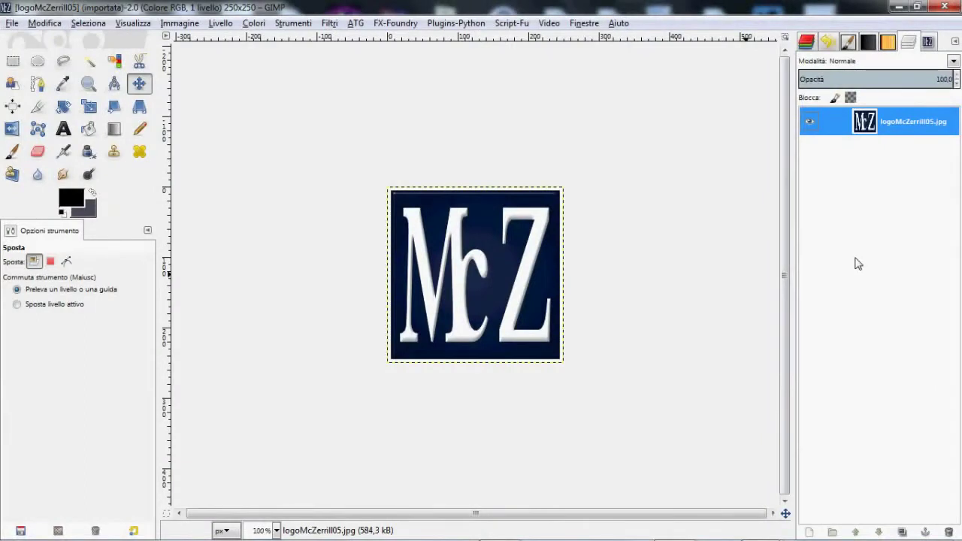
- Create a new 1280×720 image filled with the black foreground colour
click(12, 23)
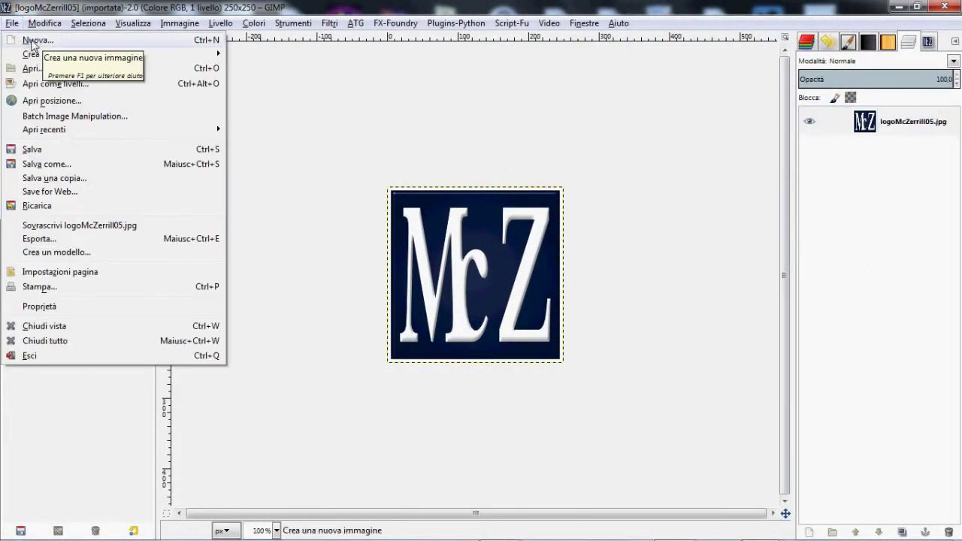
click(33, 41)
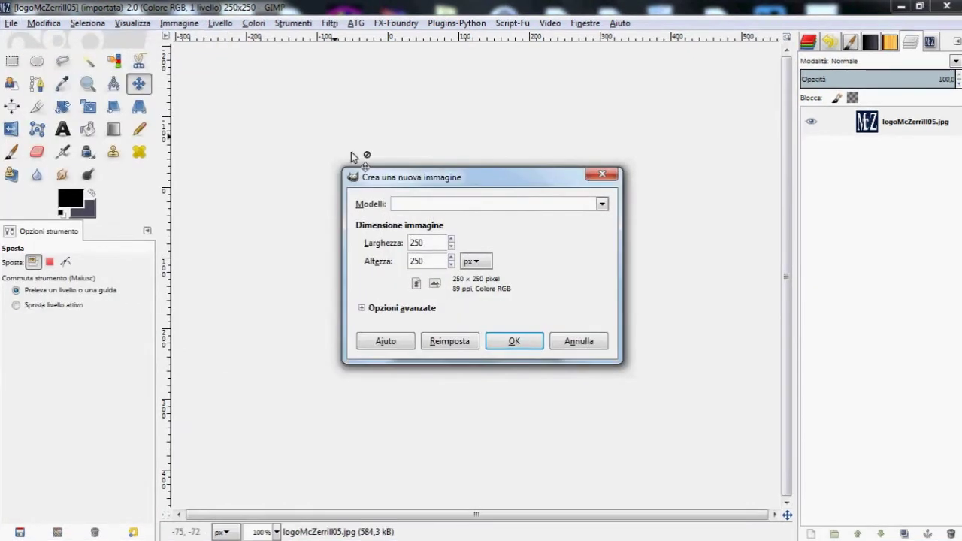
double_click(443, 241)
text(1280)
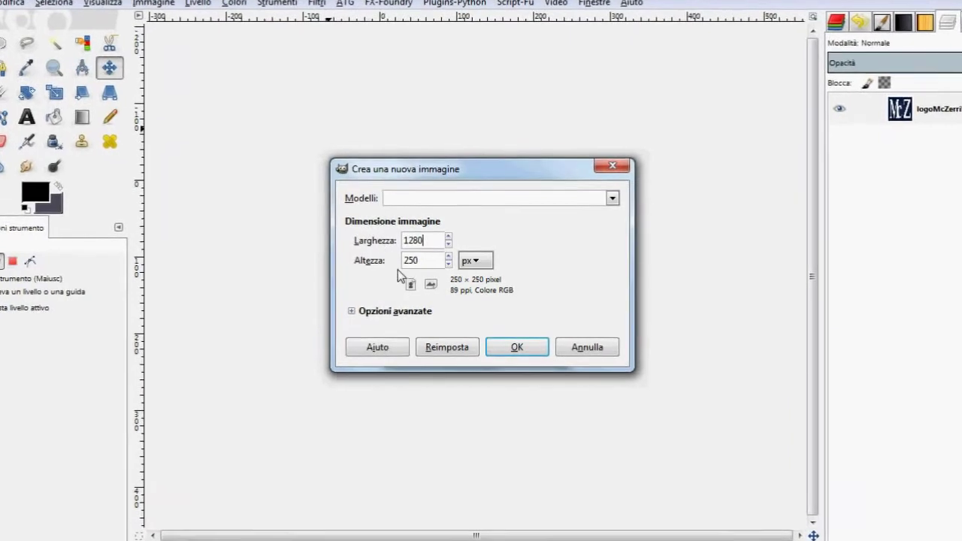
click(423, 261)
double_click(421, 261)
text(720)
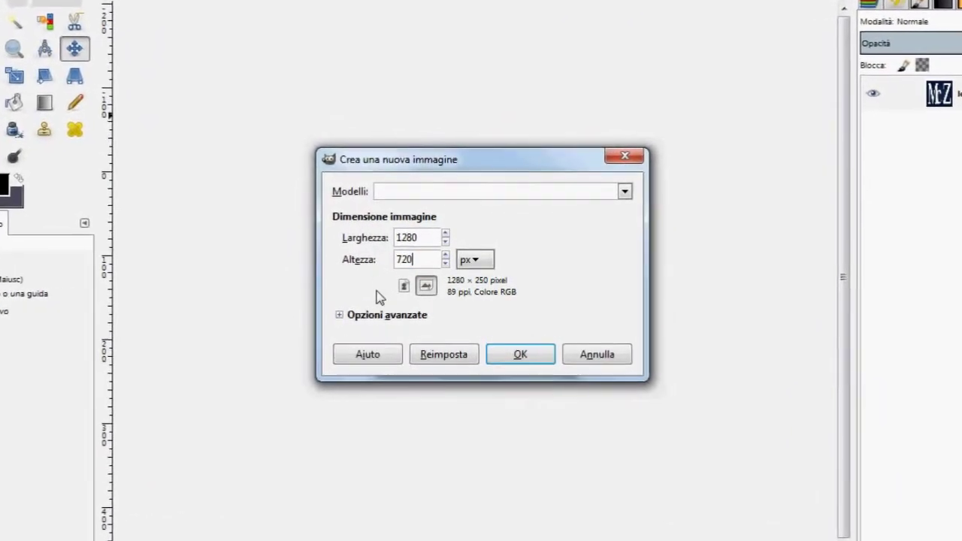
click(342, 315)
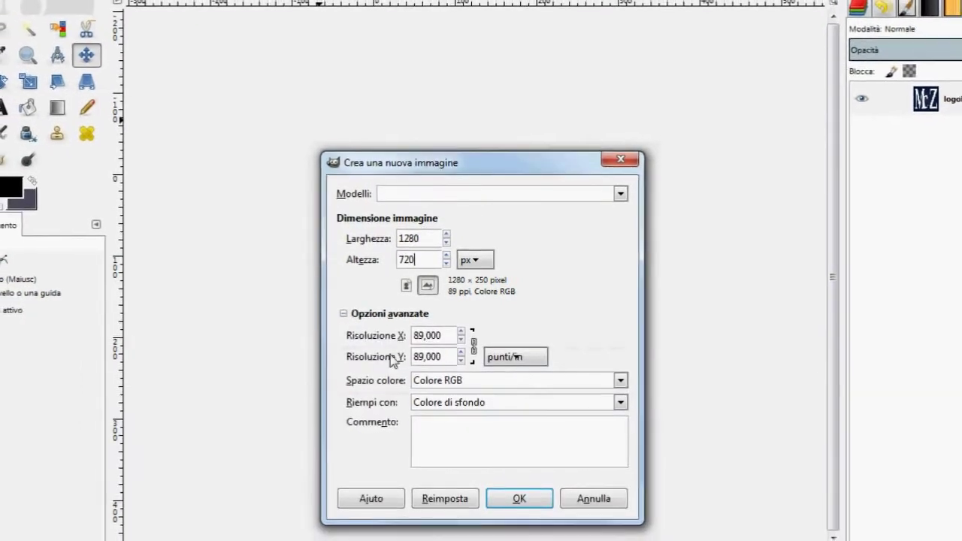
click(462, 398)
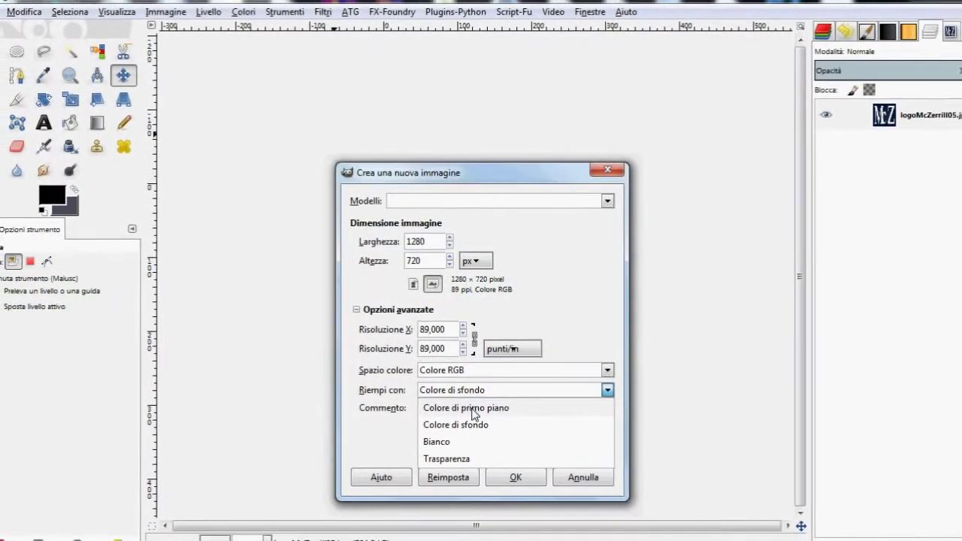
click(474, 408)
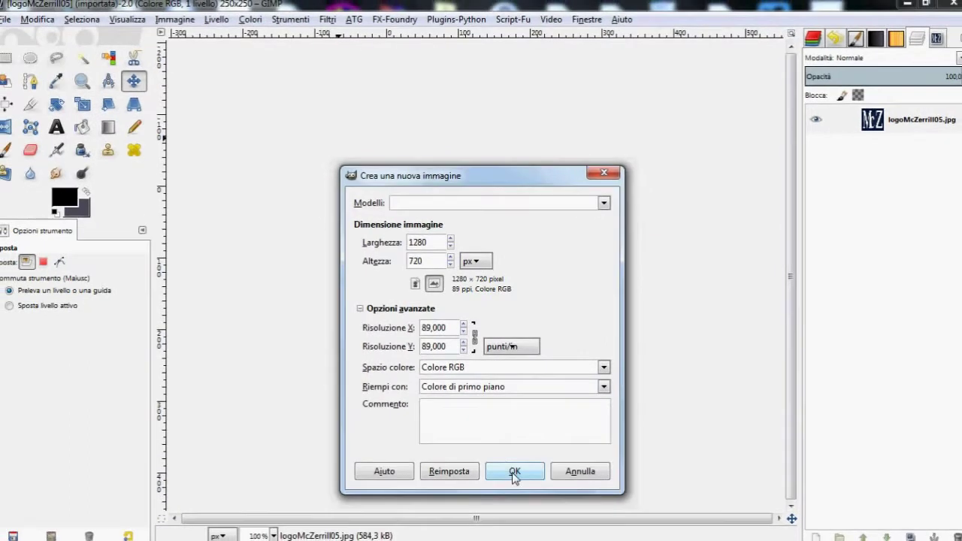
click(516, 477)
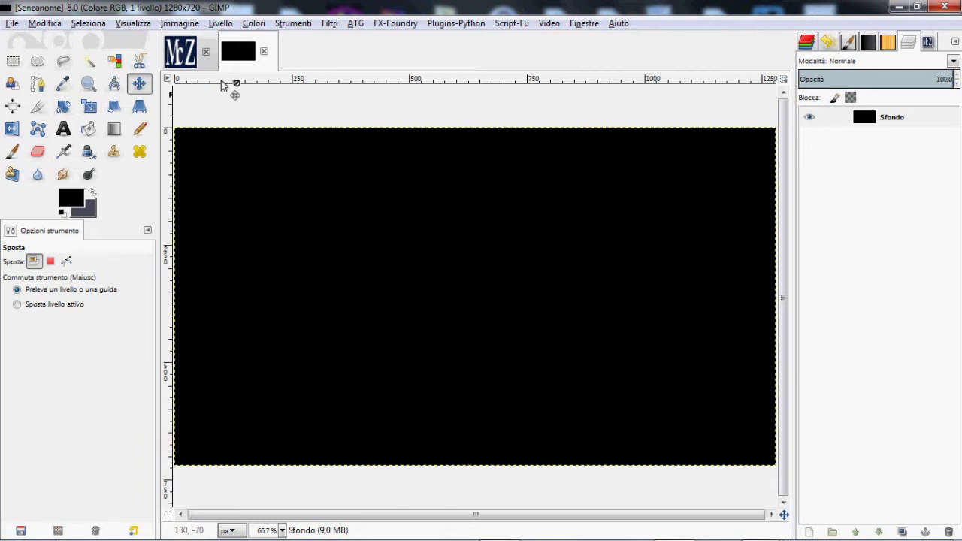
- Copy the McZ logo and paste it into the black image as a new layer
click(180, 51)
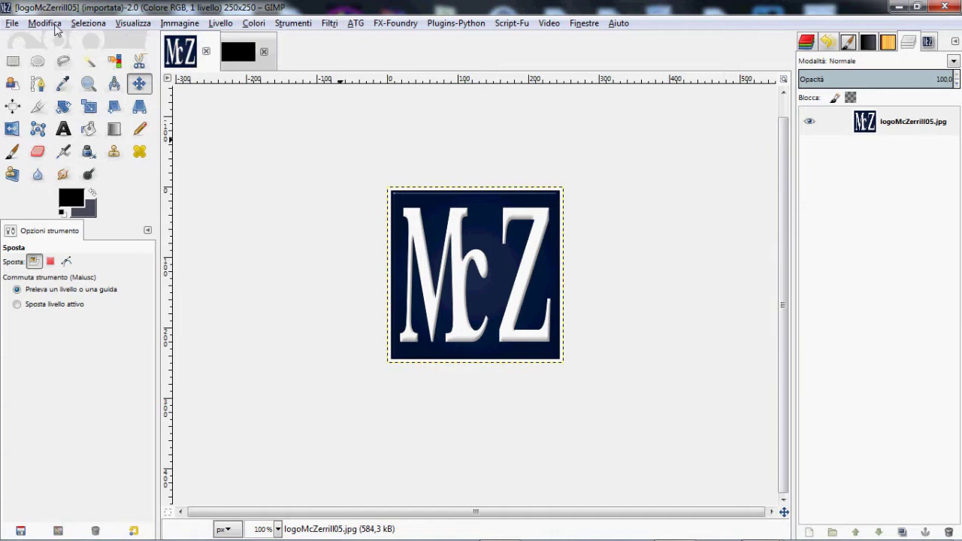
click(55, 26)
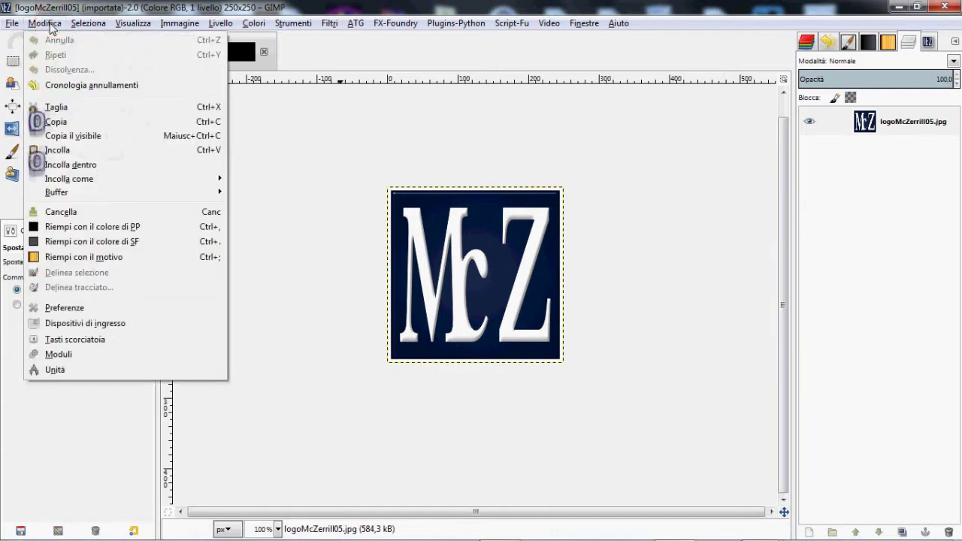
click(84, 124)
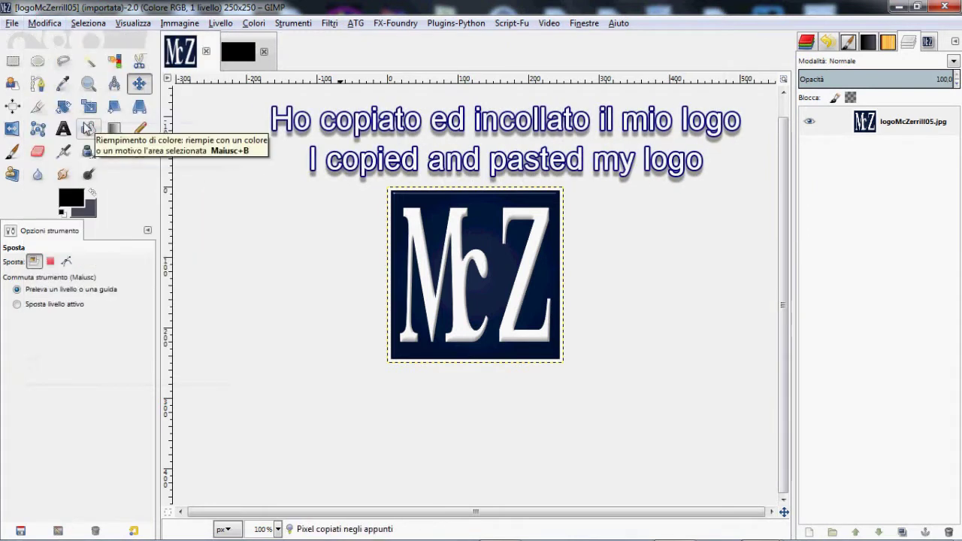
click(237, 54)
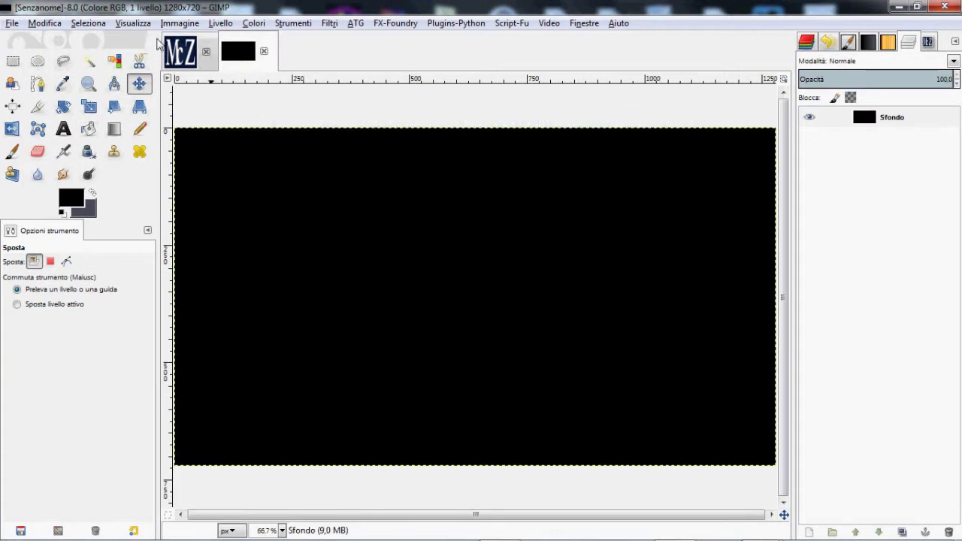
click(54, 25)
mouse_move(69, 179)
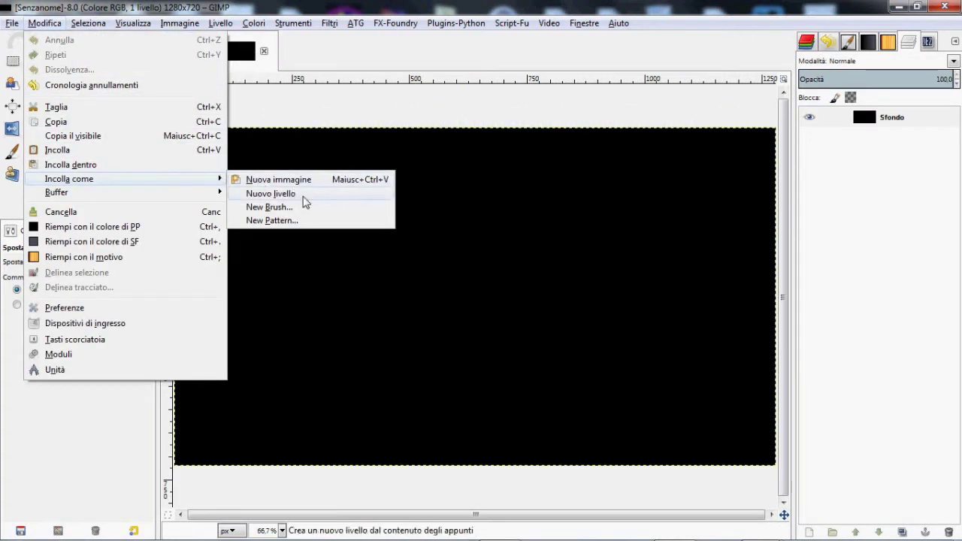
click(303, 195)
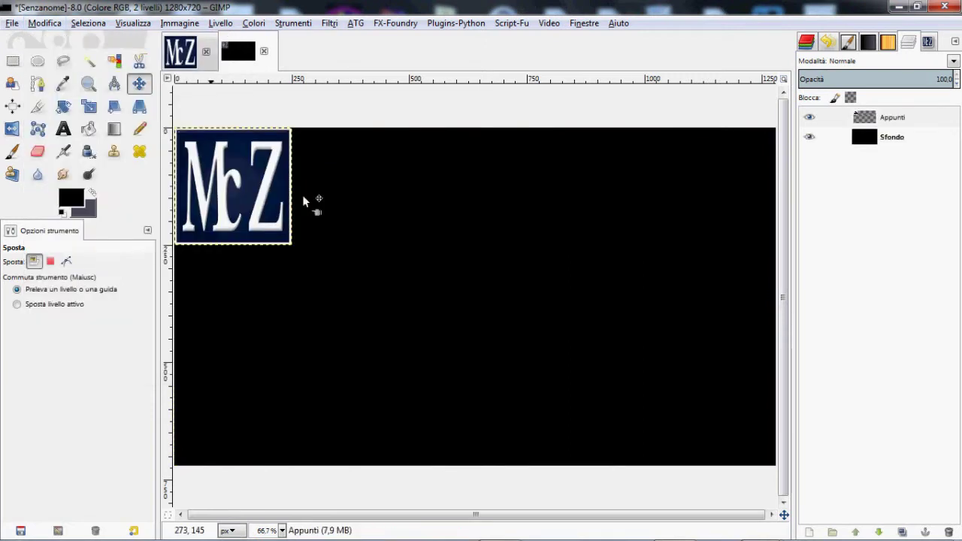
- Place vertical (x 640) and horizontal guides through the canvas centre and centre the logo on them
drag(164, 201, 469, 233)
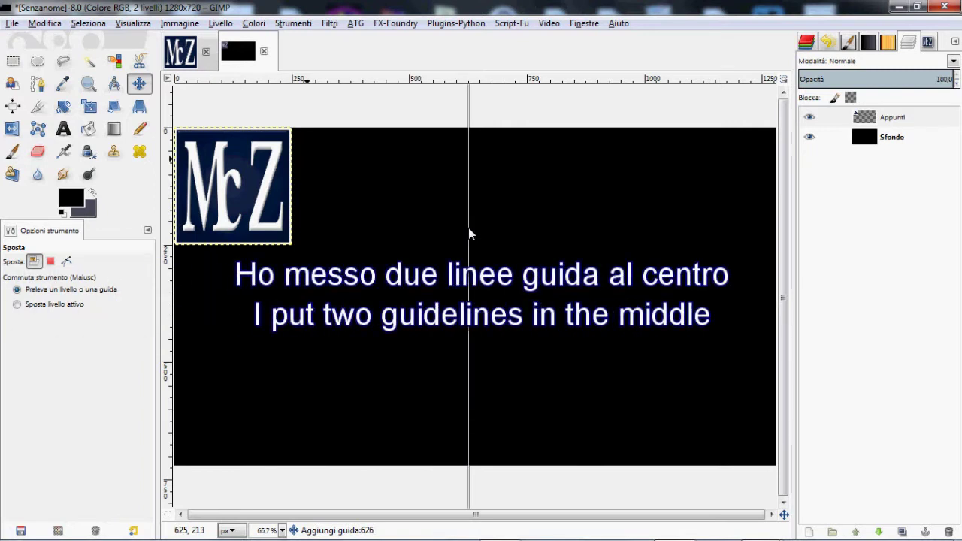
drag(469, 230, 475, 232)
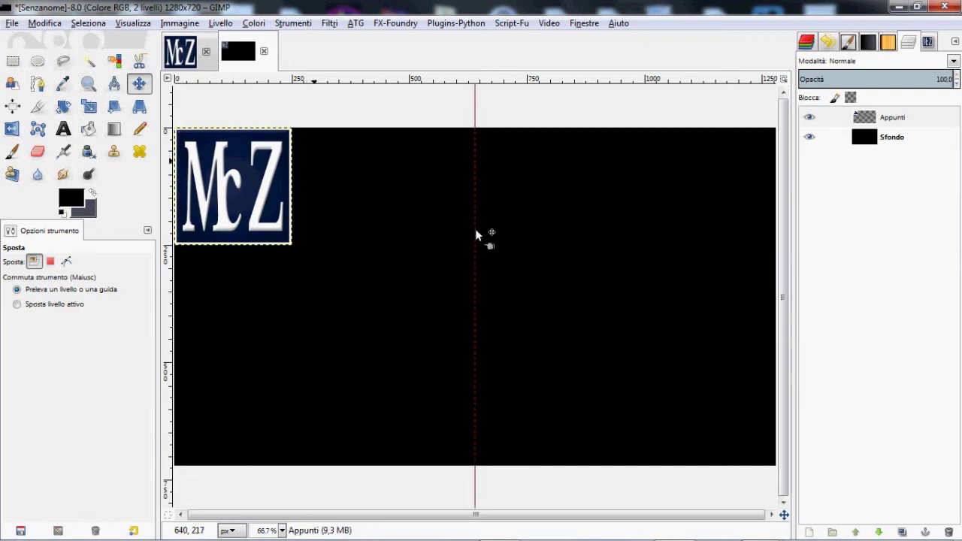
drag(476, 234, 476, 236)
drag(502, 81, 515, 297)
drag(240, 195, 479, 299)
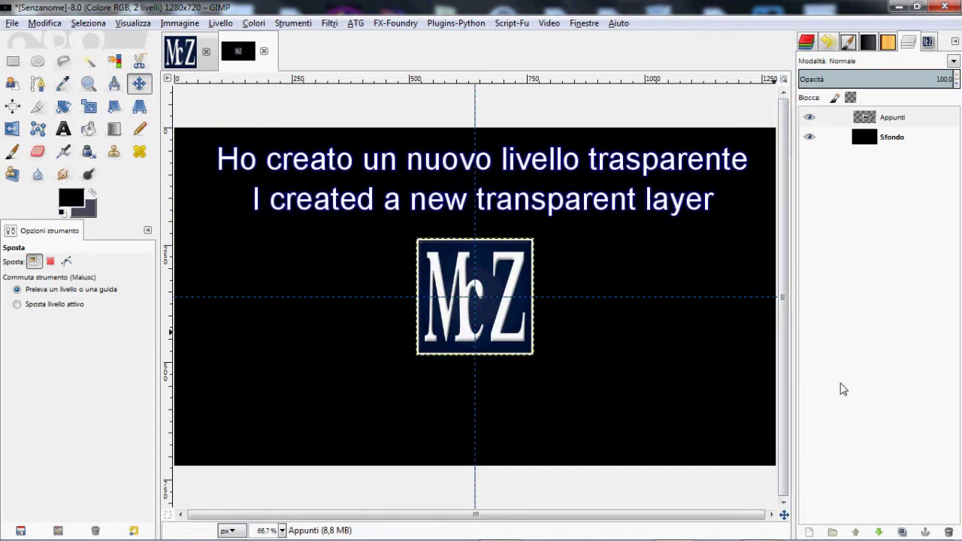
- Add a transparent layer and set Rectangle Select to rounded corners, expand from centre, fixed ratio
click(809, 532)
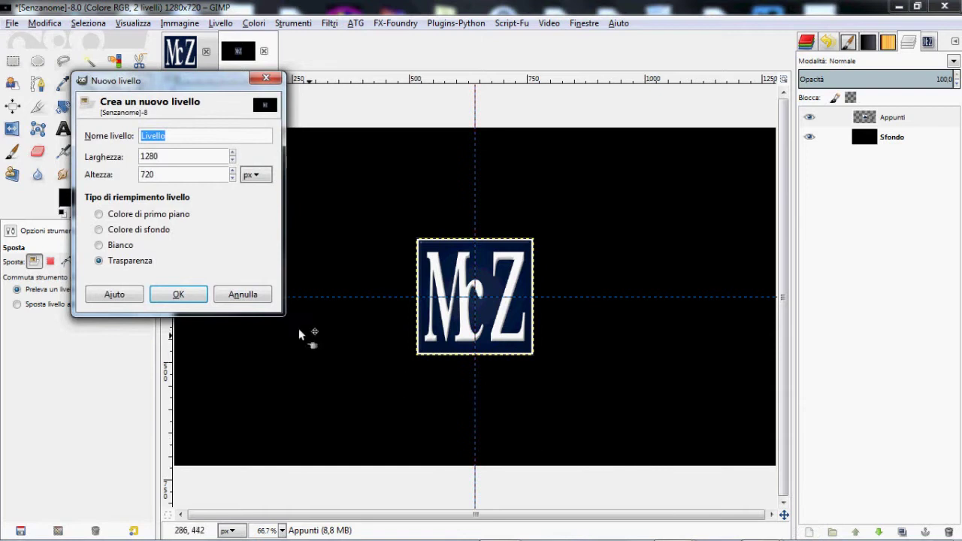
click(178, 294)
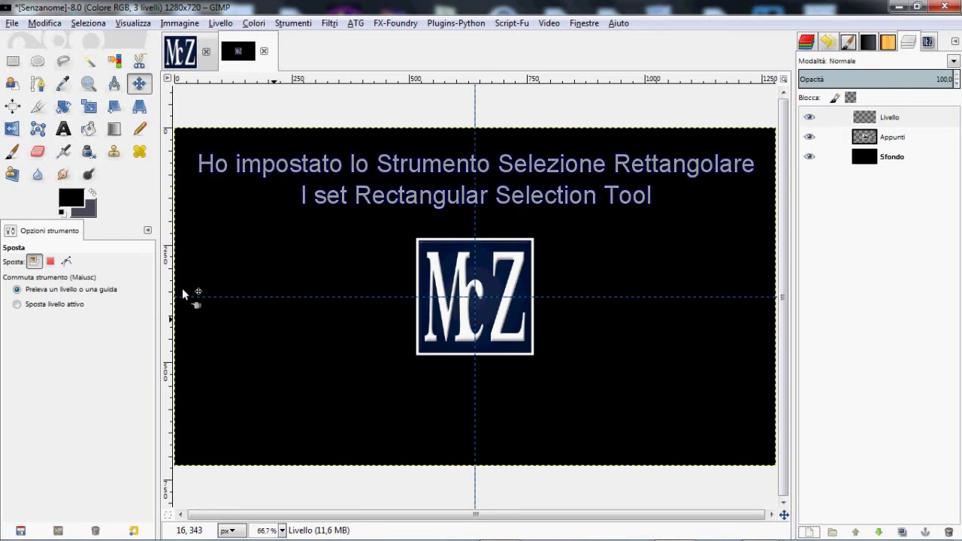
click(13, 61)
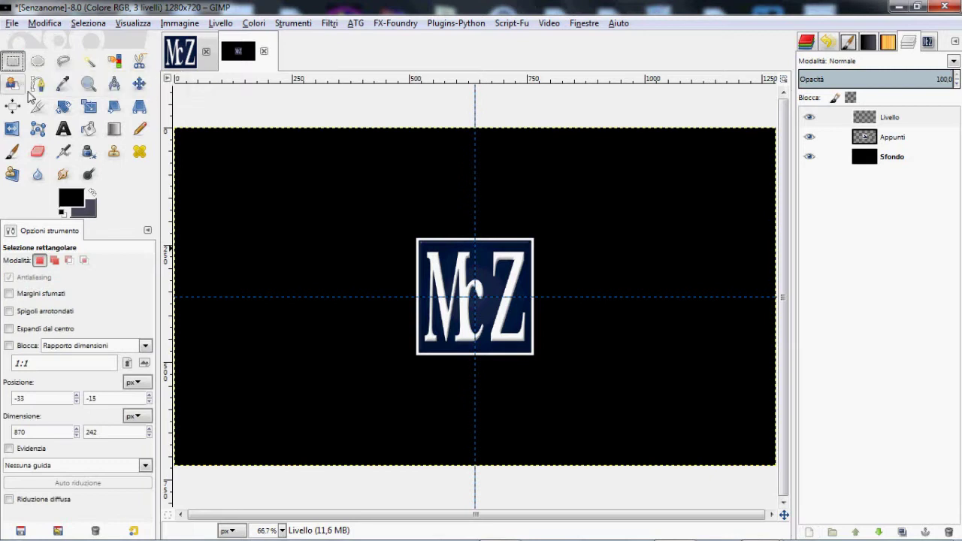
click(9, 311)
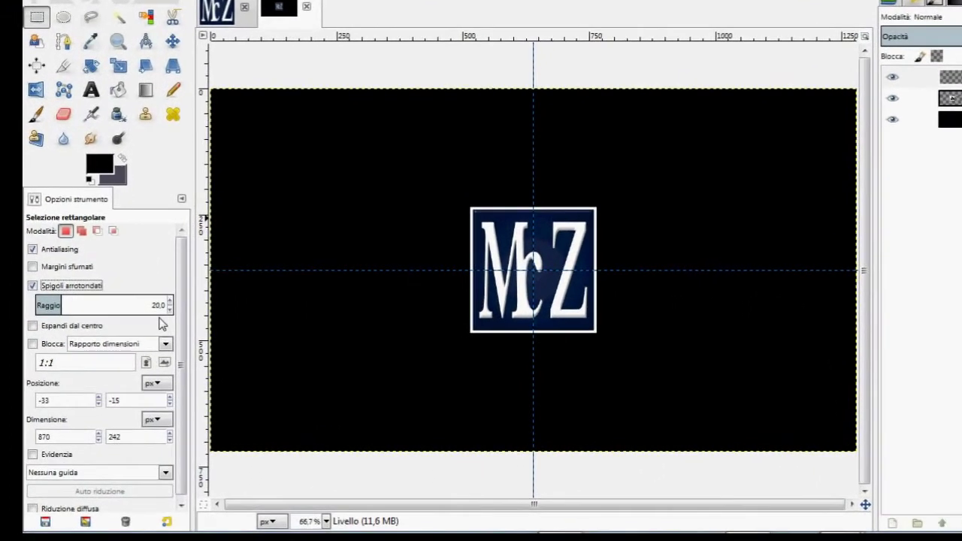
click(34, 323)
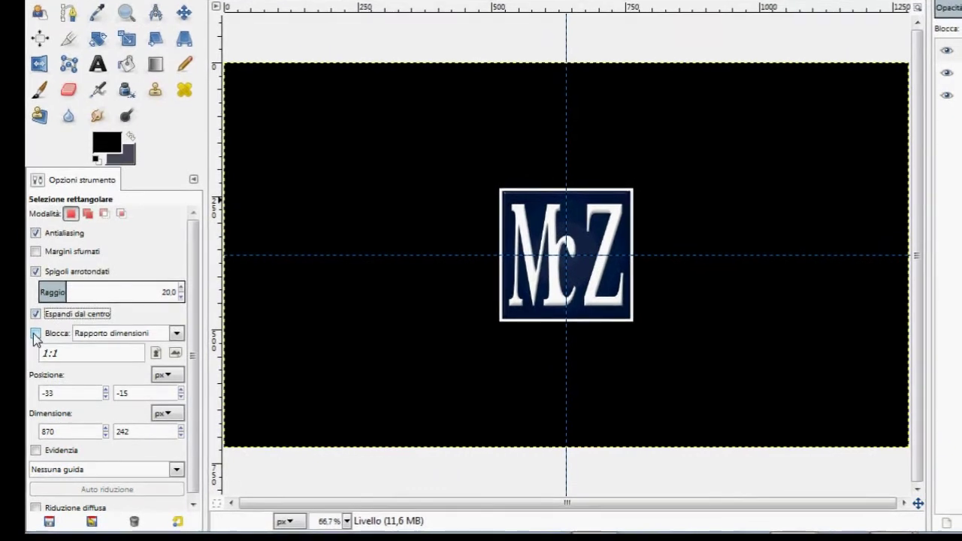
click(34, 333)
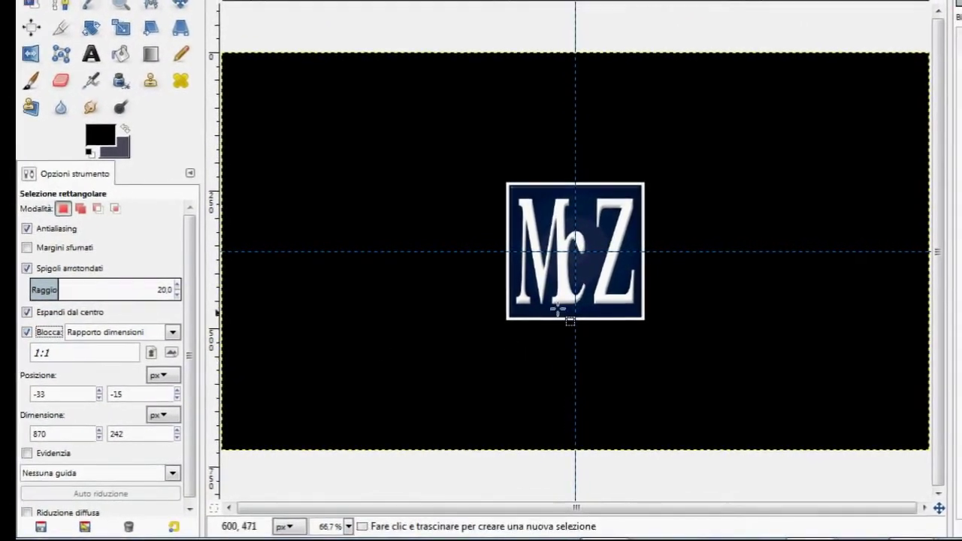
- Draw a square selection centred on the logo and resize it to 300×300
mouse_move(573, 252)
mouse_down()
mouse_move(489, 175)
mouse_move(477, 183)
mouse_up()
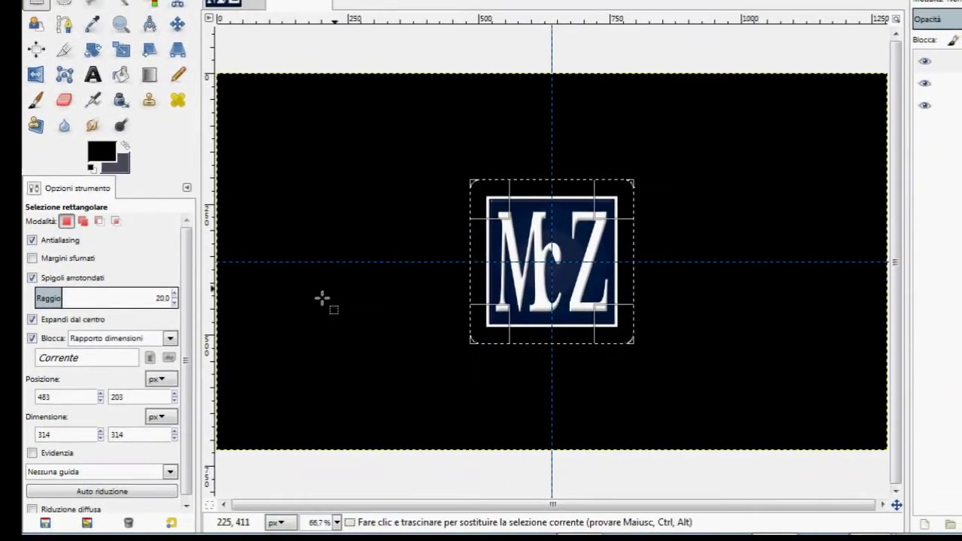
click(98, 438)
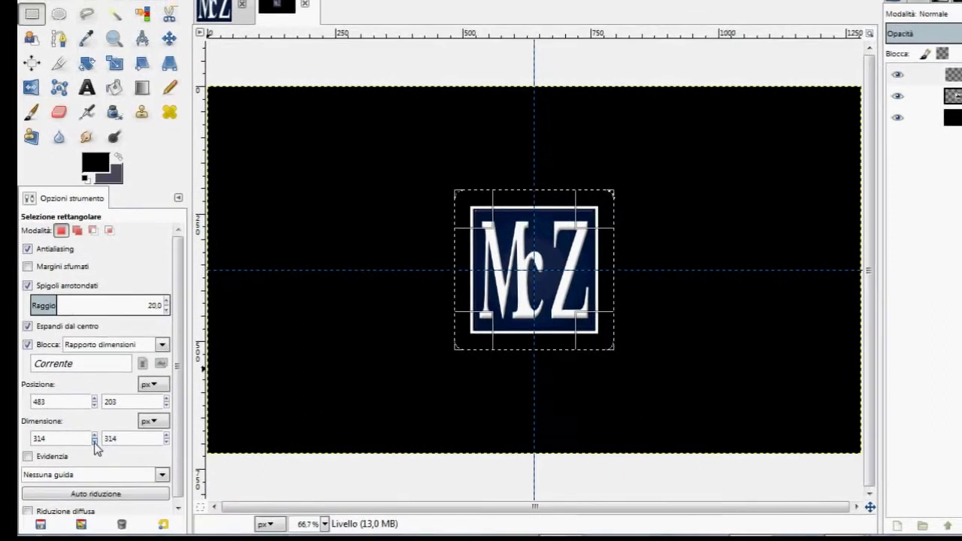
click(92, 443)
click(91, 443)
click(92, 444)
click(92, 444)
click(81, 448)
click(81, 449)
click(81, 448)
click(81, 448)
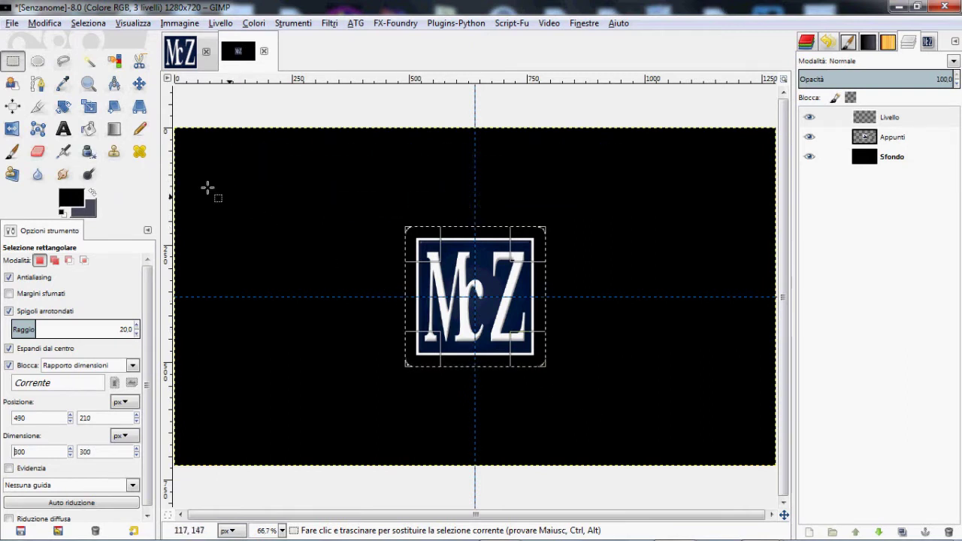
- Choose the Blend tool with the Brushed Aluminium gradient
click(117, 132)
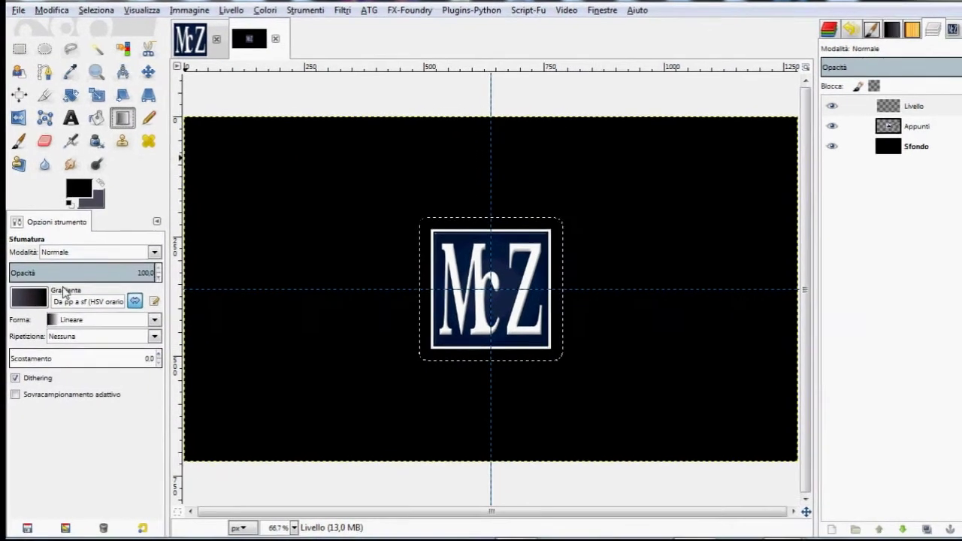
click(28, 306)
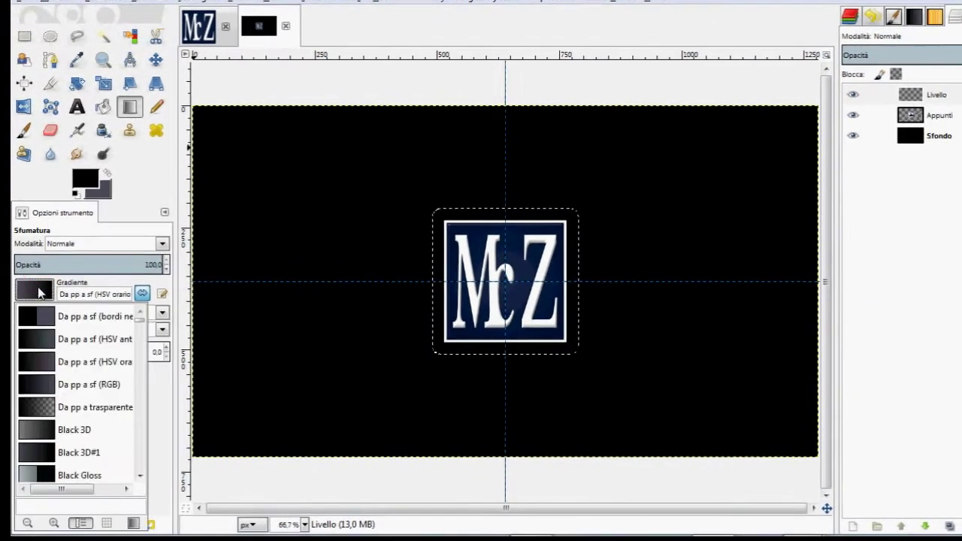
drag(140, 319, 154, 410)
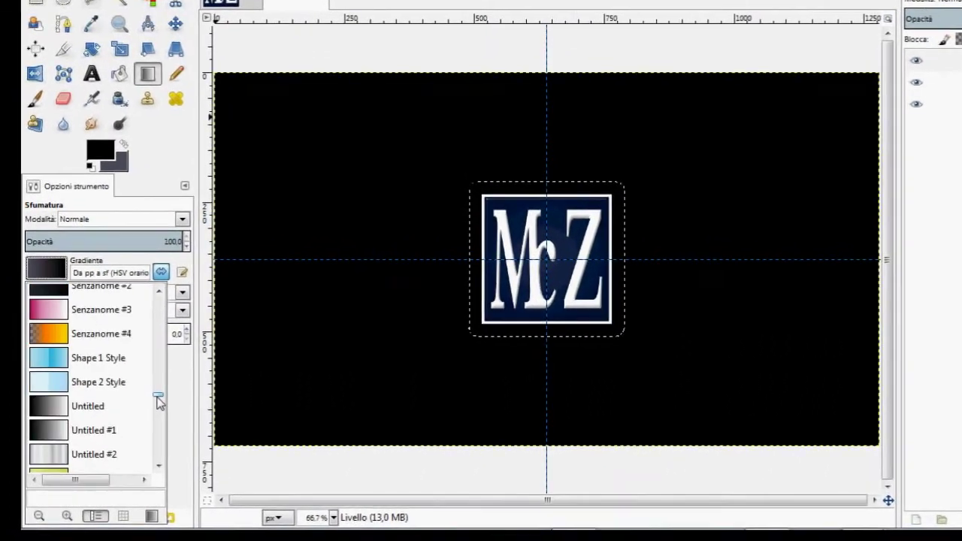
scroll(130, 416, down, 1)
scroll(129, 415, down, 2)
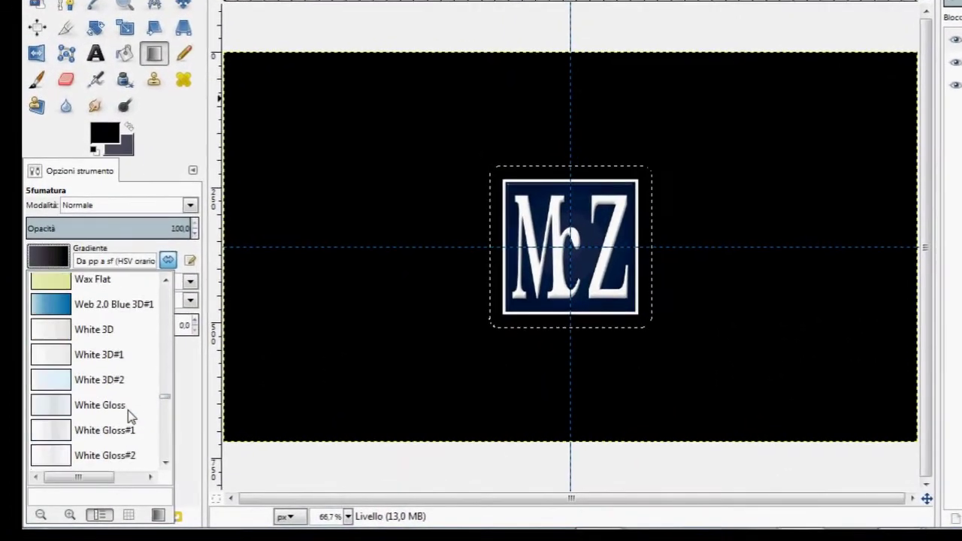
scroll(129, 416, down, 3)
scroll(129, 415, down, 2)
scroll(129, 415, down, 2)
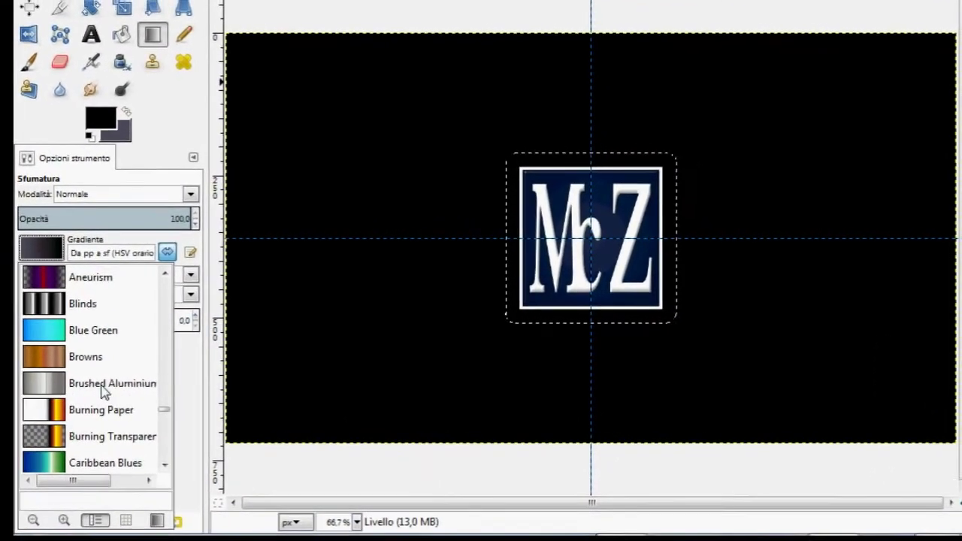
click(103, 385)
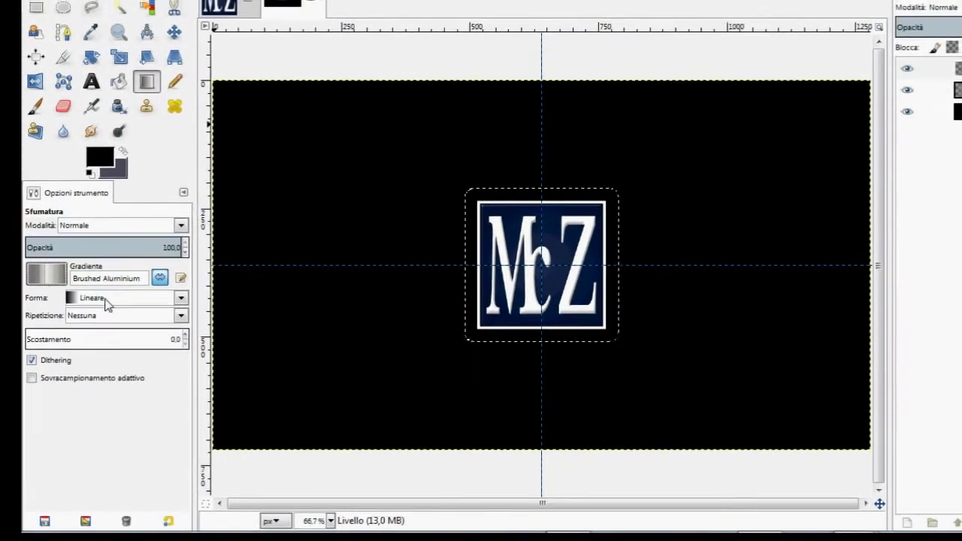
- Set the shape to Conical (symmetric) and drag outward from the canvas centre to fill the square
click(107, 303)
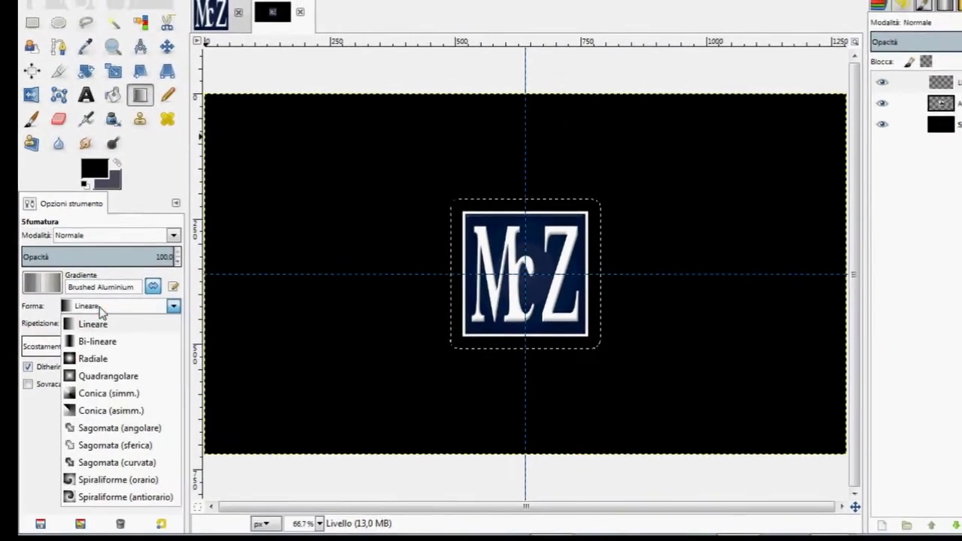
click(102, 400)
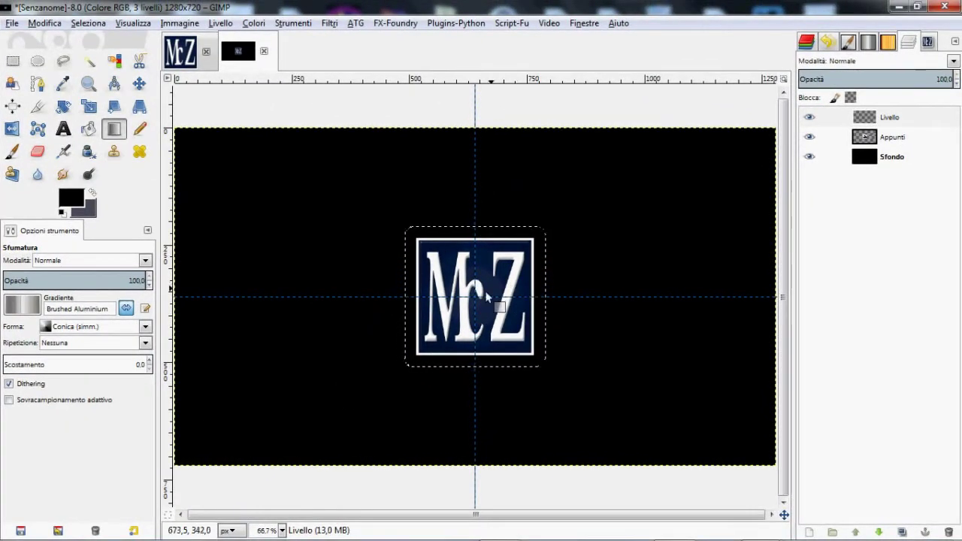
drag(477, 298, 547, 234)
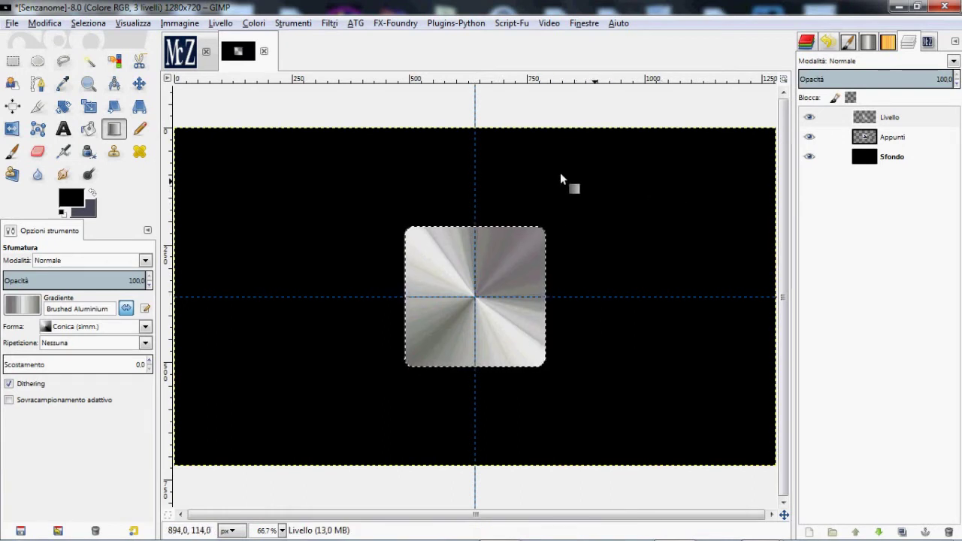
click(88, 23)
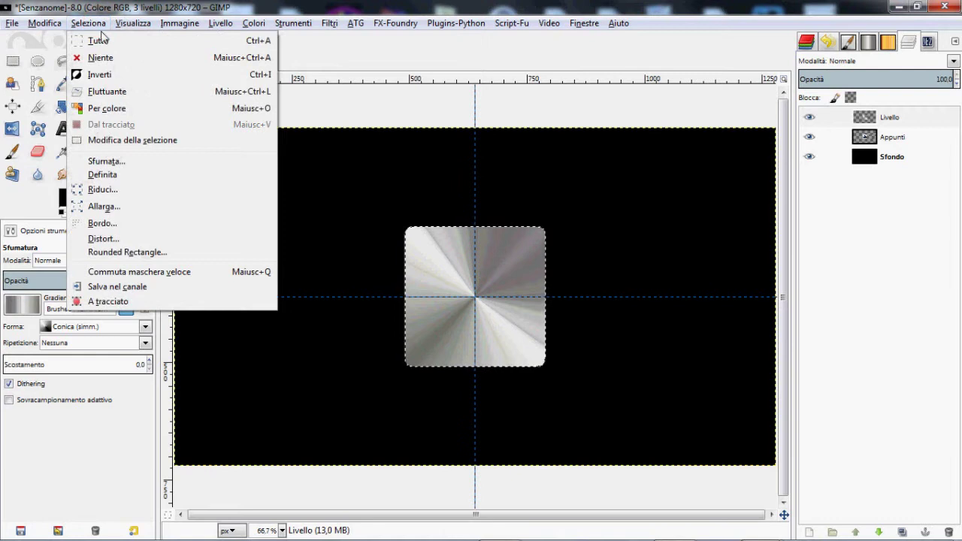
- Deselect, lower the plate below Appunti, and set Appunti's mode to Fusione grana
click(138, 57)
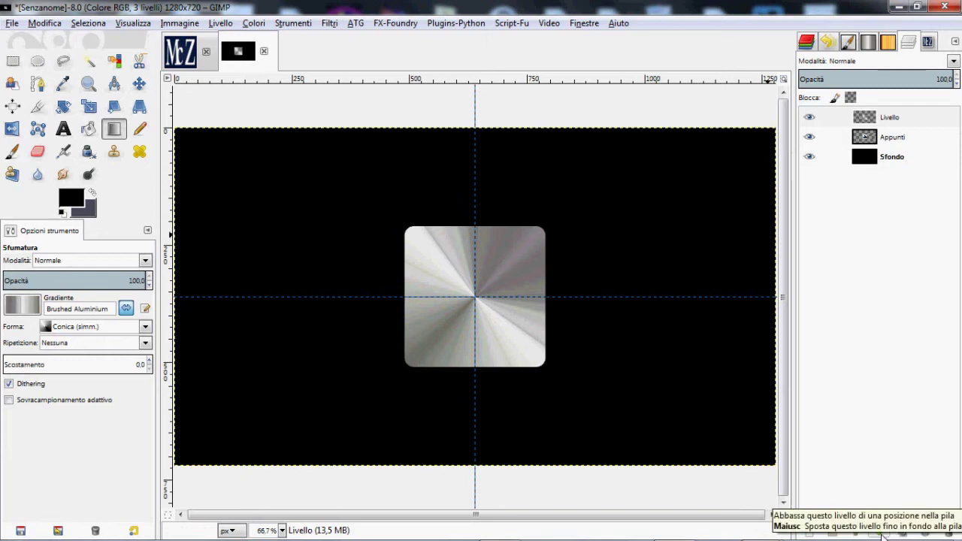
click(878, 532)
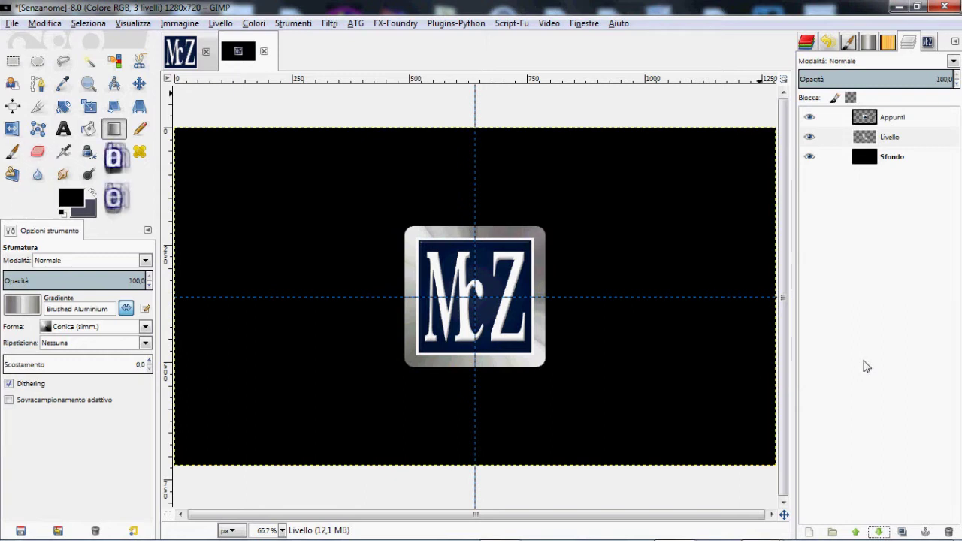
click(913, 122)
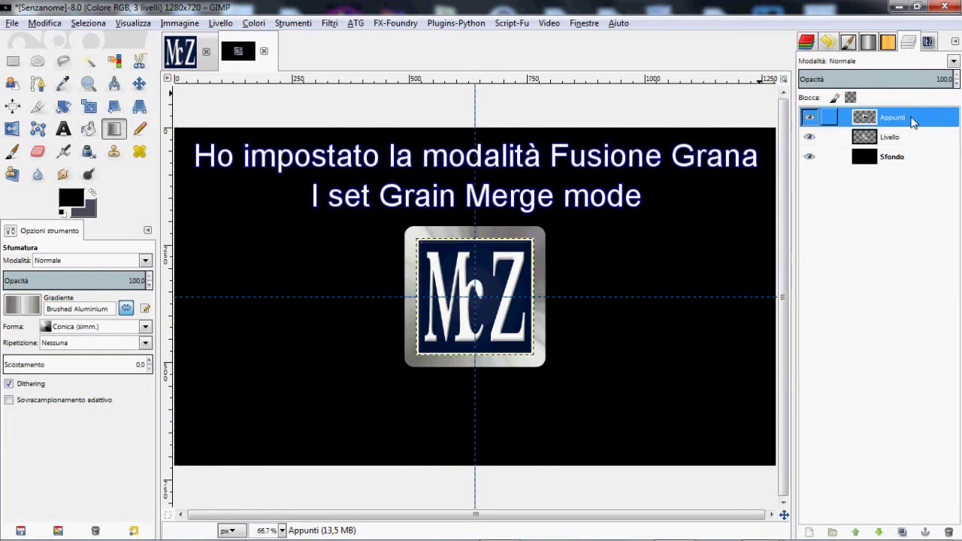
click(939, 61)
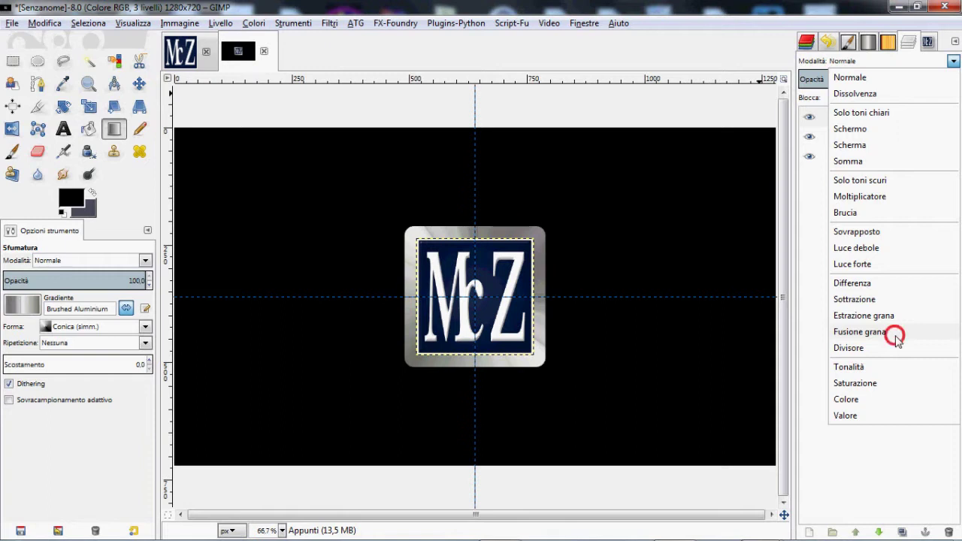
click(859, 331)
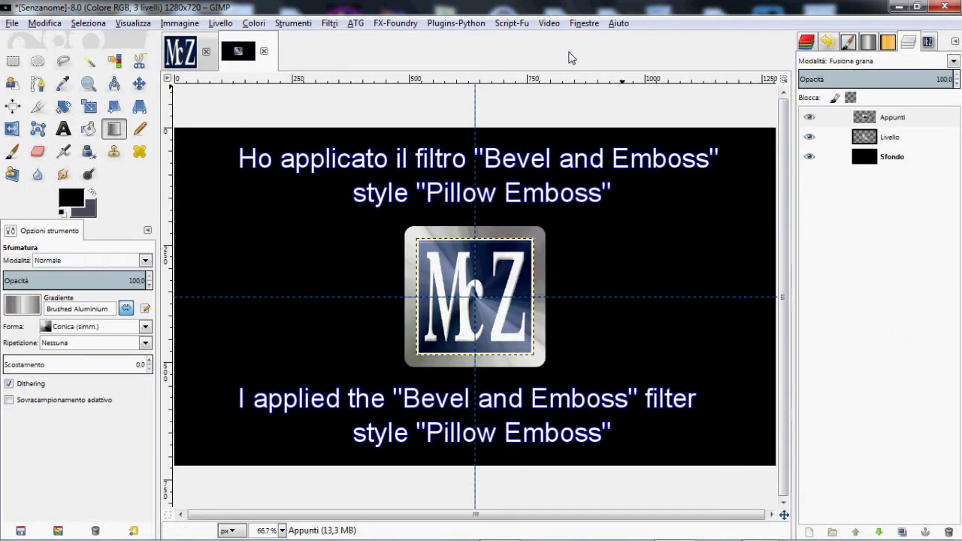
- Apply a Pillow Emboss style Bevel and Emboss effect to the McZ logo layer
click(511, 24)
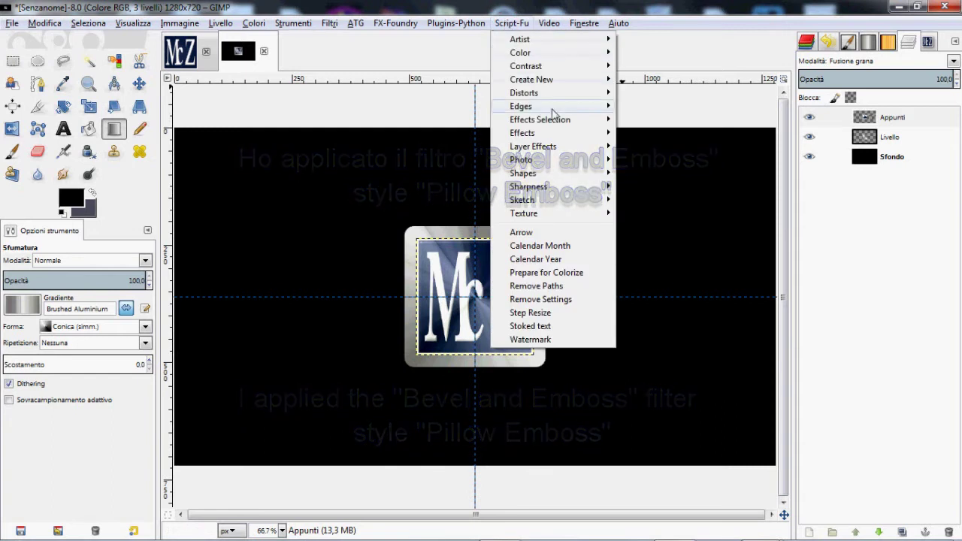
mouse_move(533, 147)
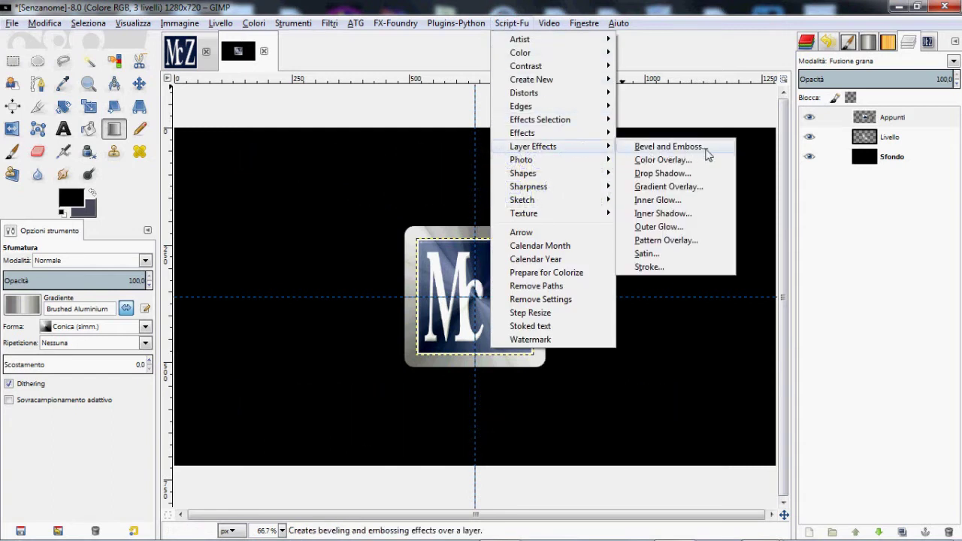
click(710, 151)
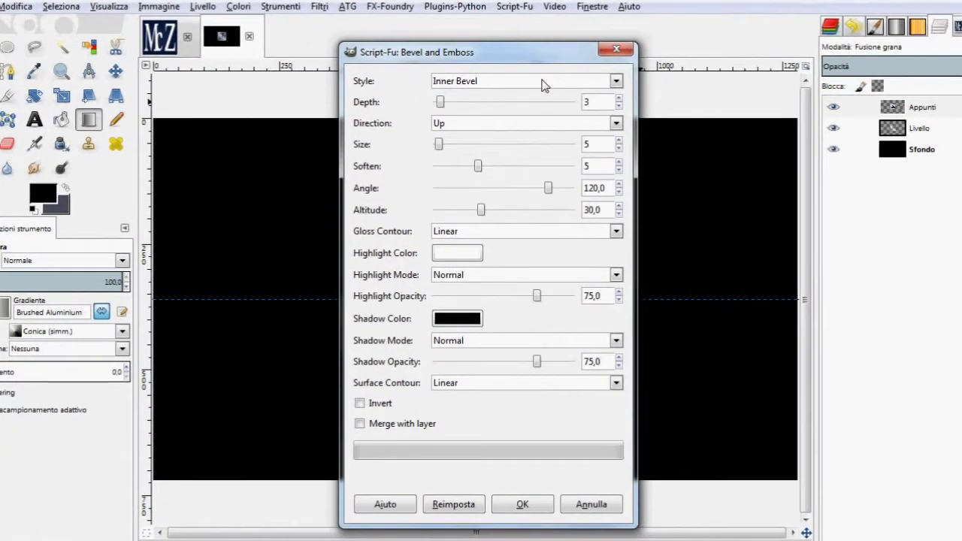
click(505, 89)
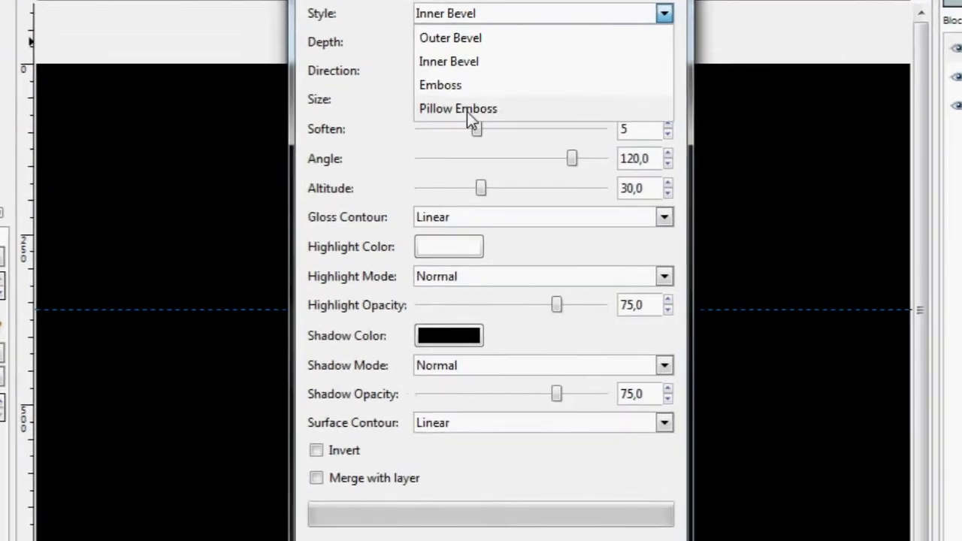
click(467, 111)
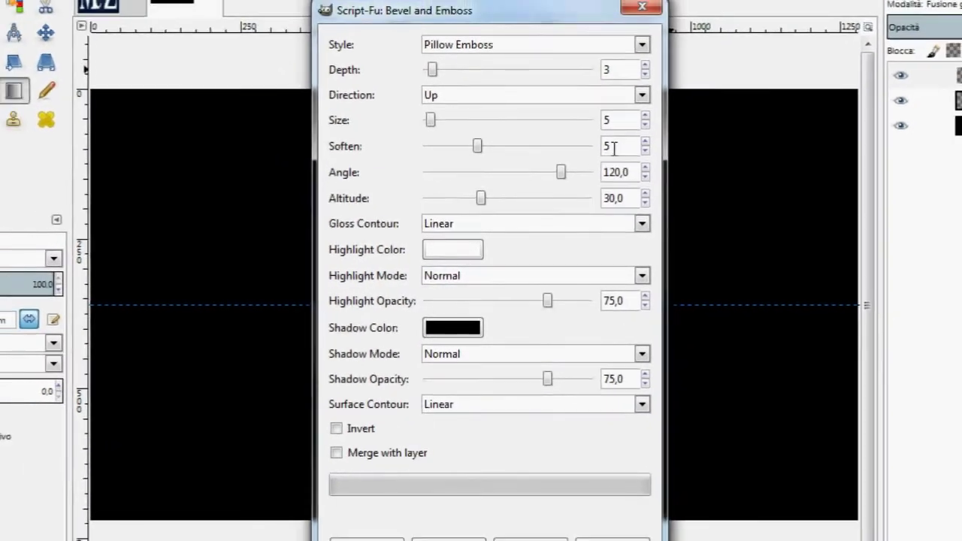
double_click(613, 140)
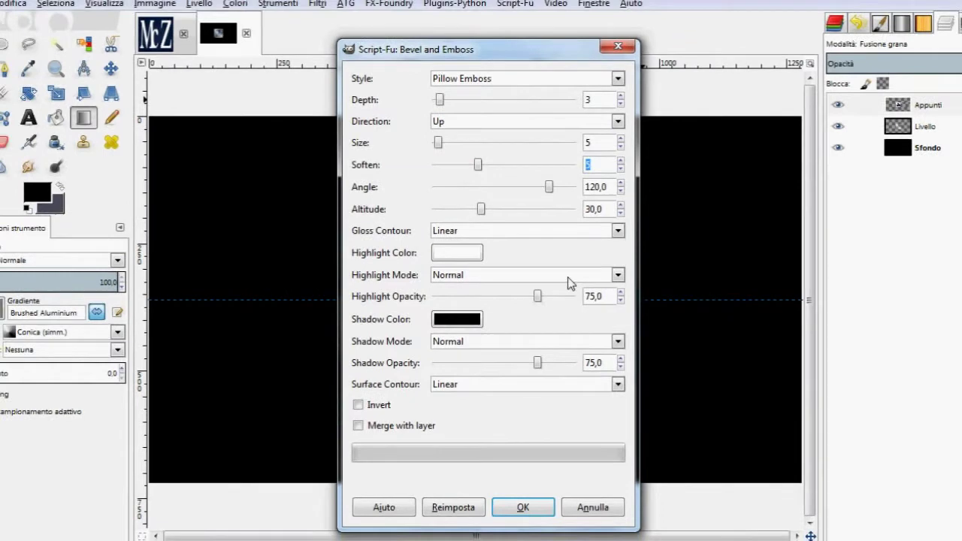
click(531, 517)
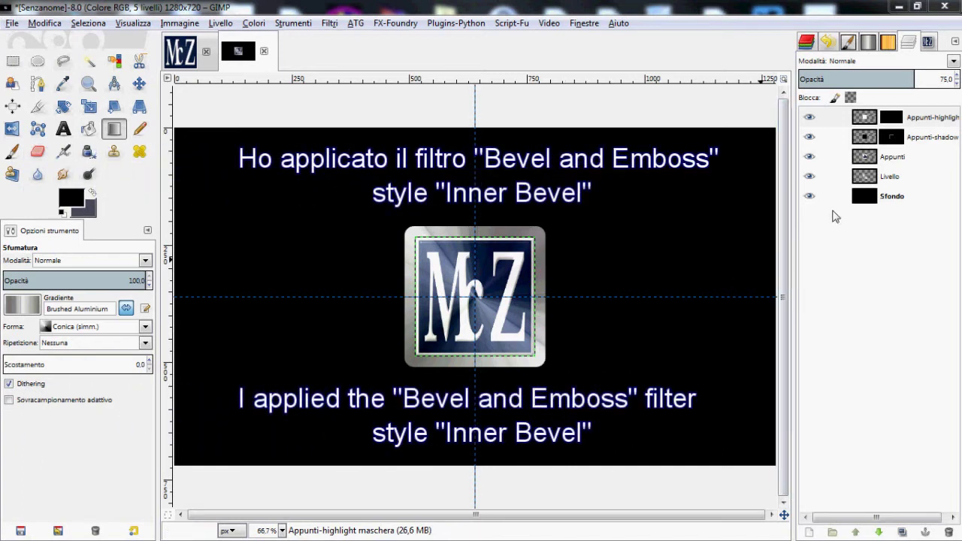
click(886, 182)
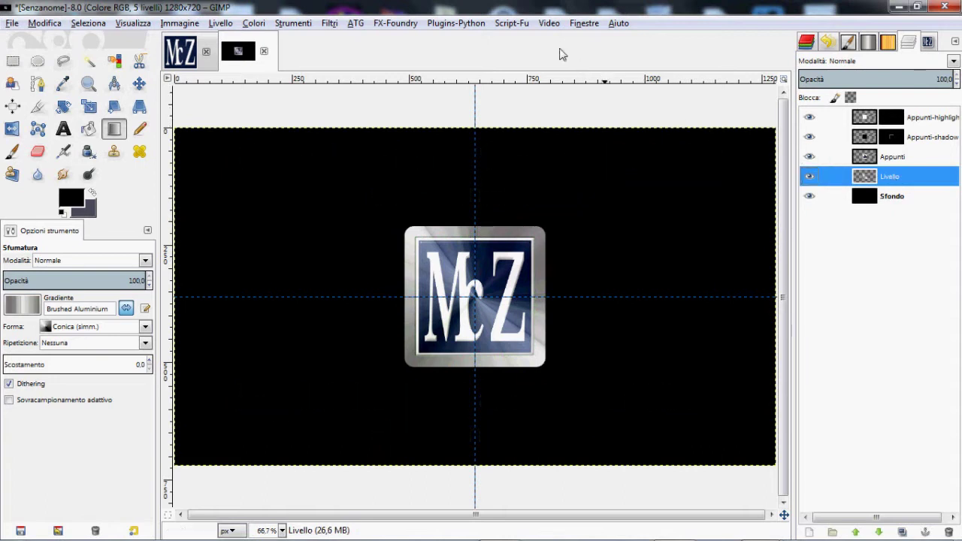
- Apply Bevel and Emboss with the Inner Bevel style to the Livello plate layer
click(522, 24)
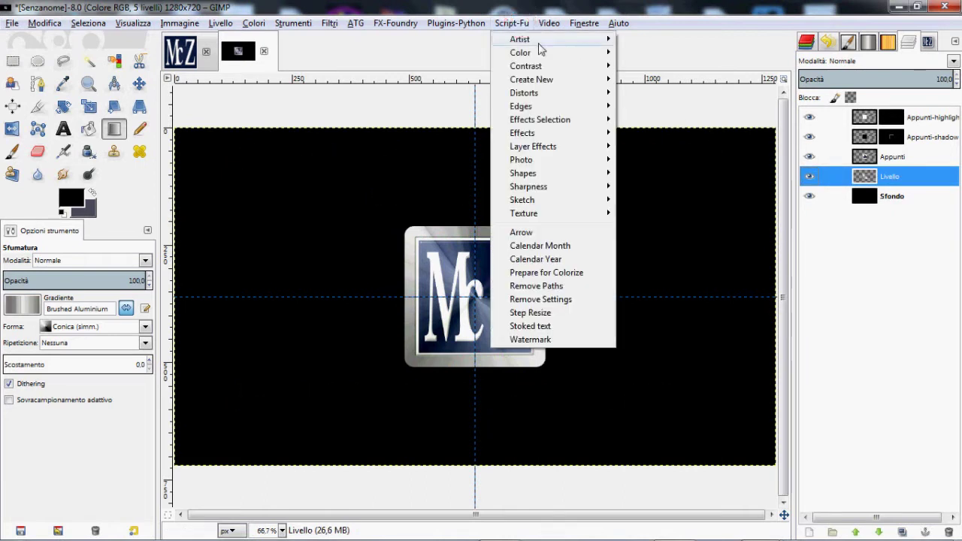
mouse_move(534, 146)
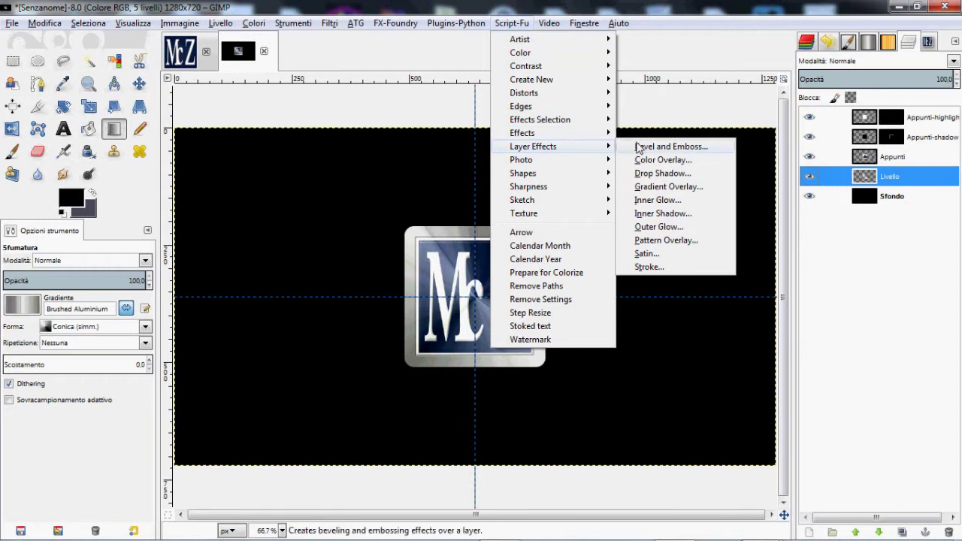
click(698, 151)
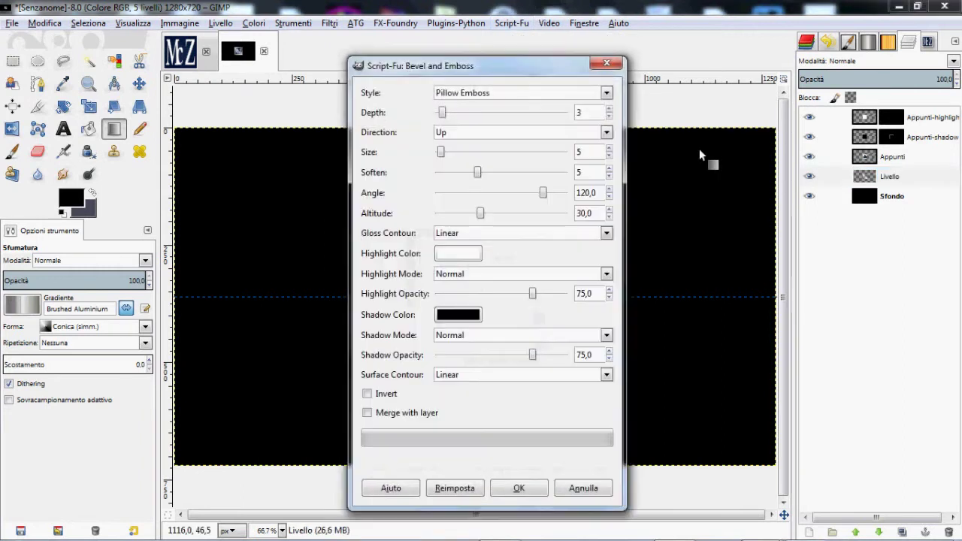
click(548, 89)
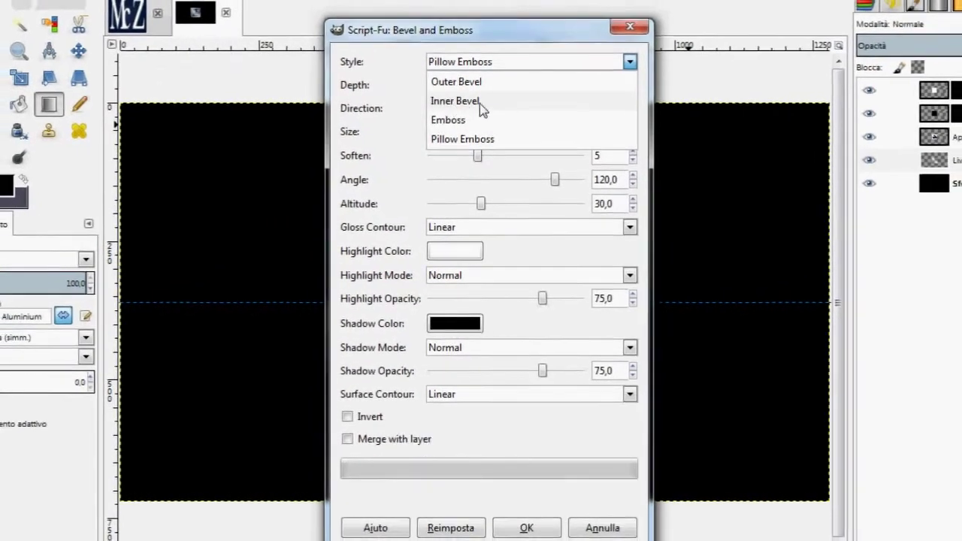
click(477, 106)
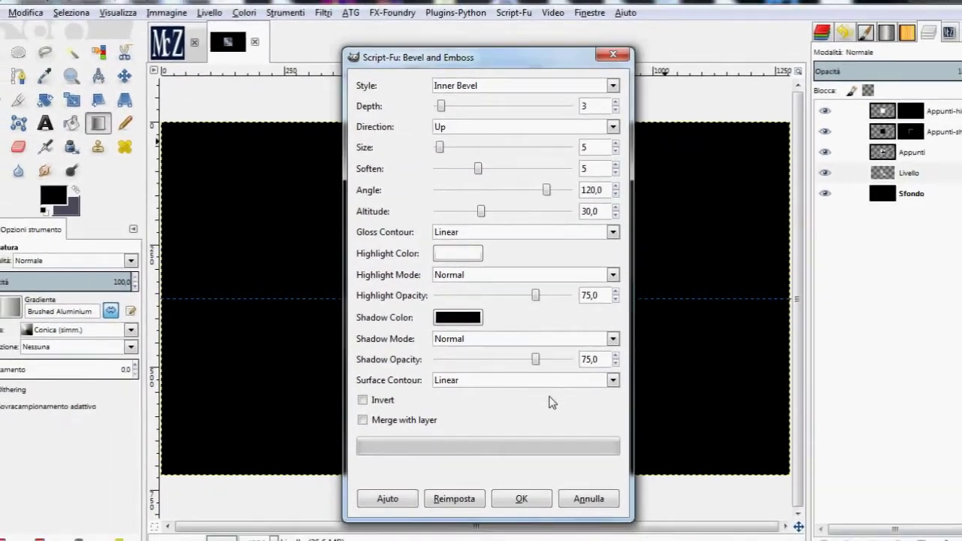
click(520, 488)
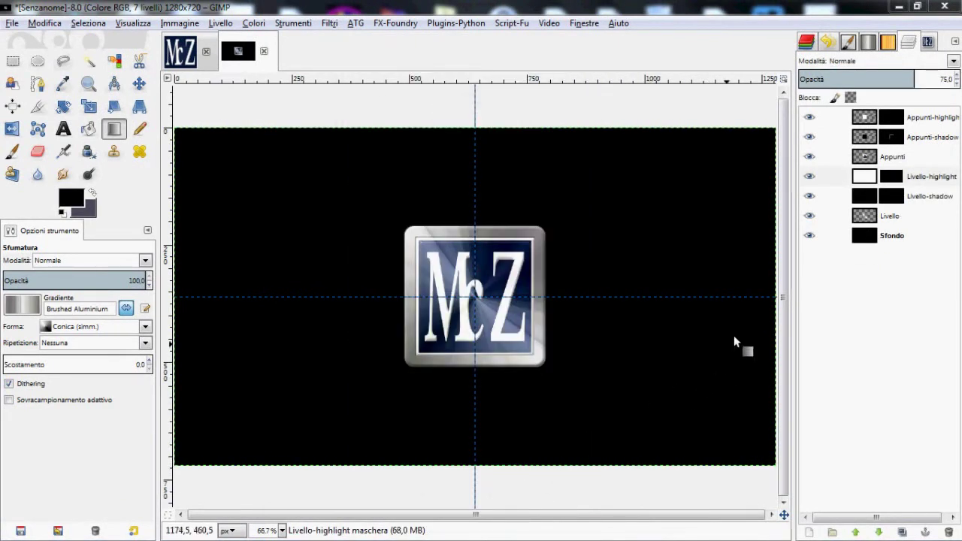
- Select the plate's shape via Alpha to Selection and add a transparent layer Livello #1
click(886, 217)
right_click(912, 217)
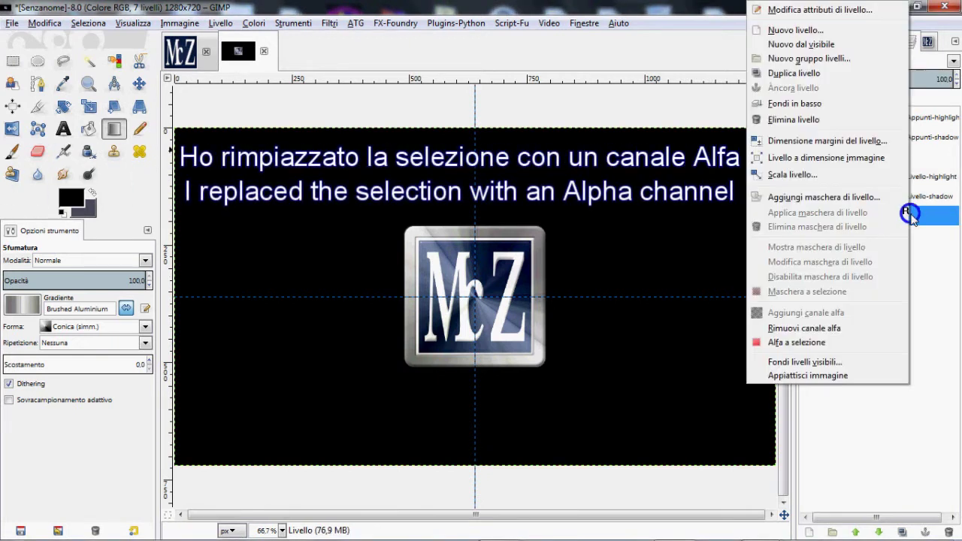
click(839, 342)
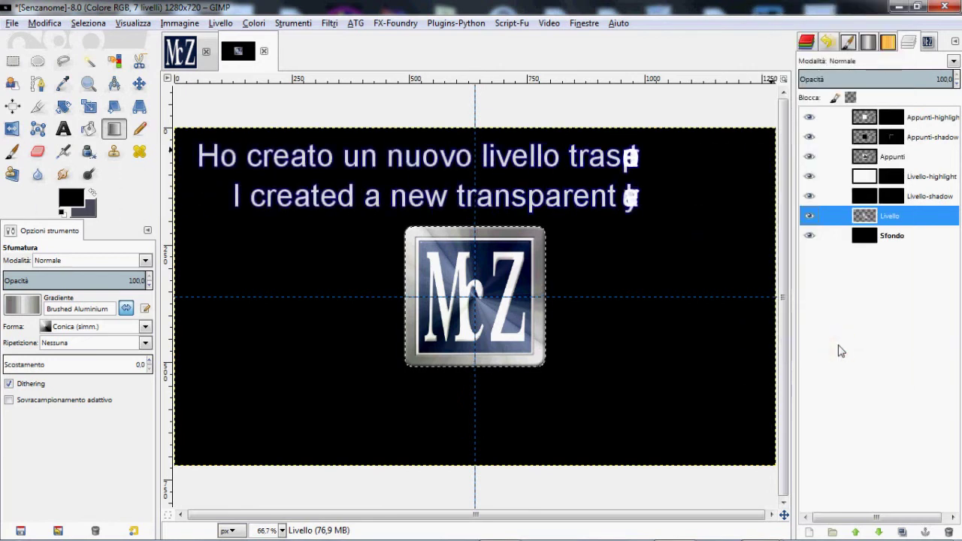
click(810, 532)
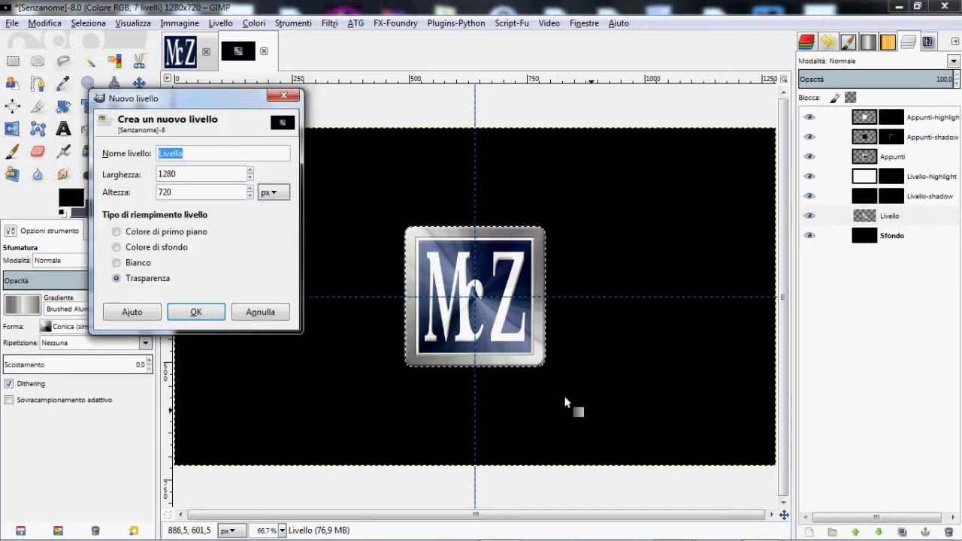
click(212, 315)
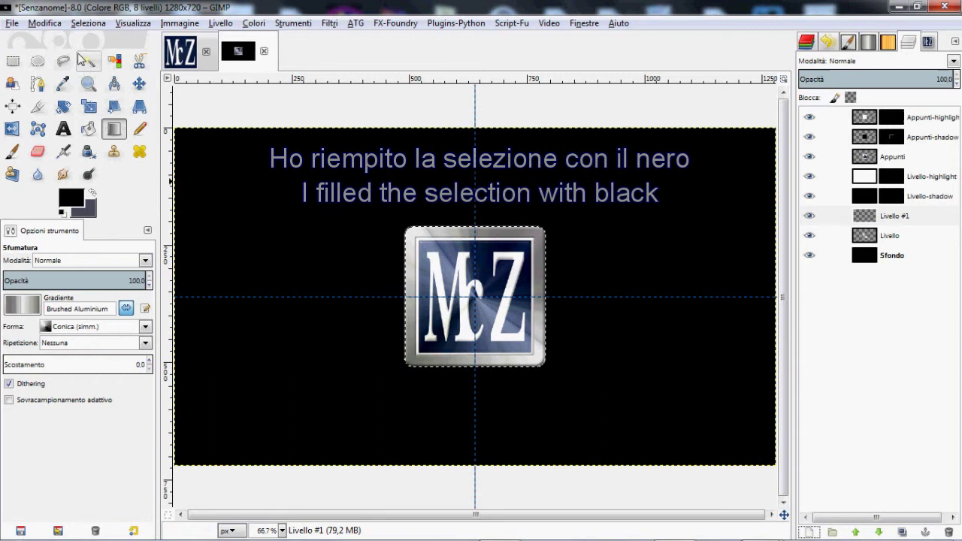
- Fill the selection with black, deselect, and move Livello #1 below the plate
click(44, 23)
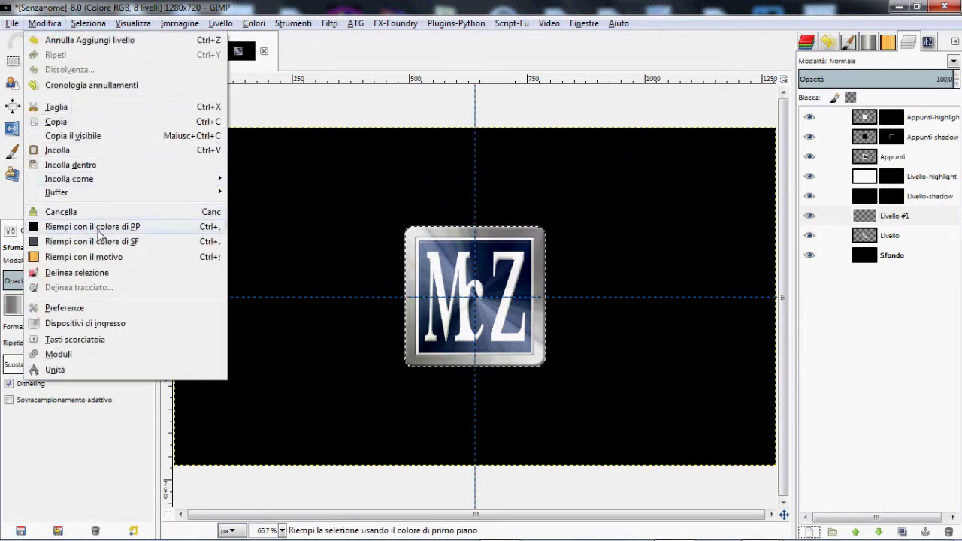
click(107, 234)
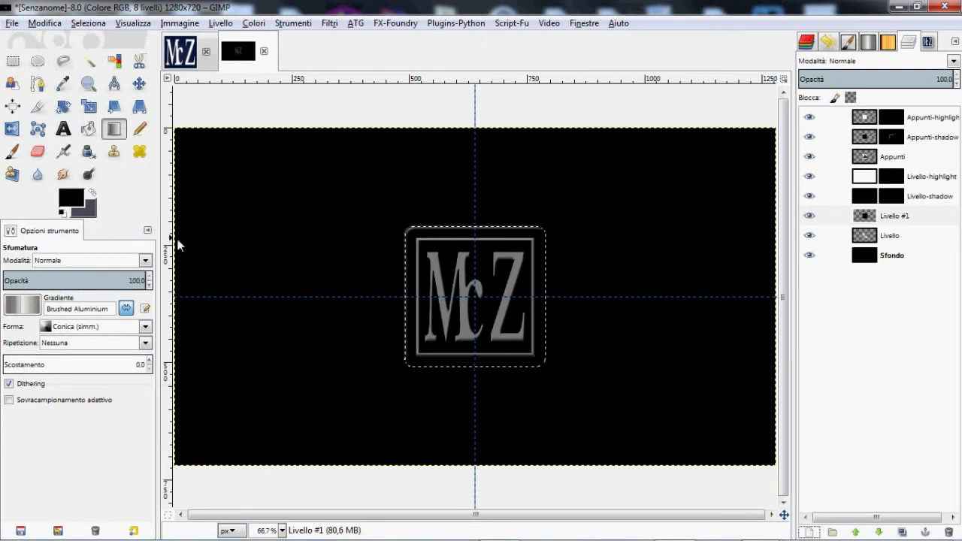
click(88, 23)
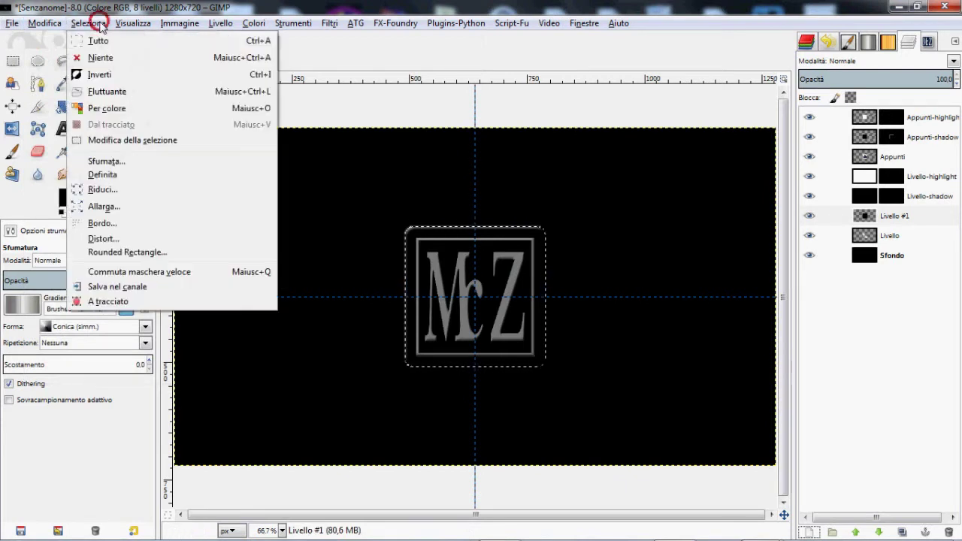
click(126, 62)
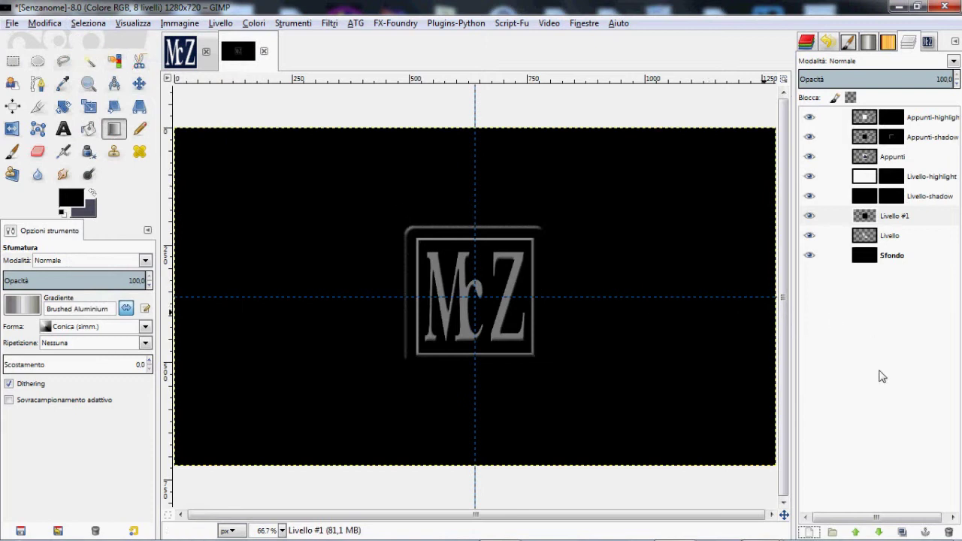
click(878, 532)
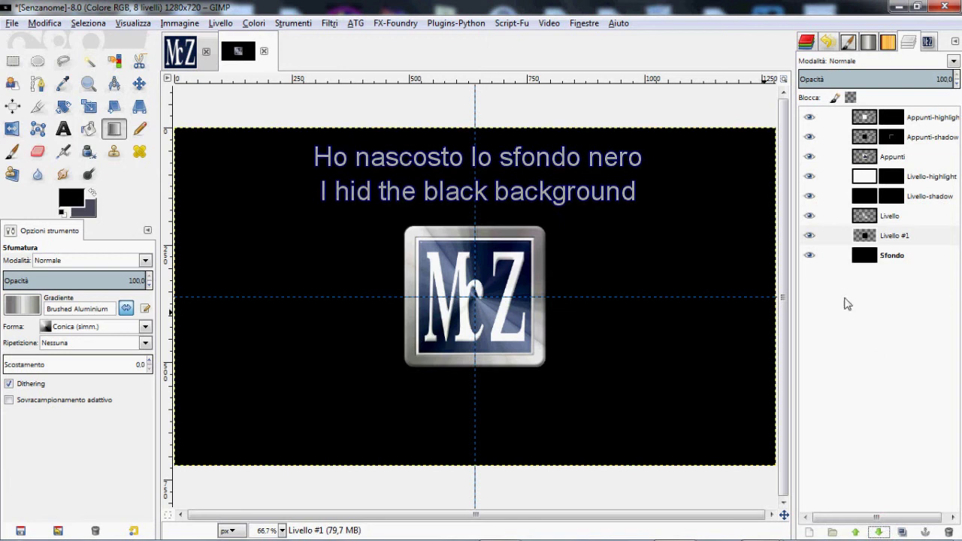
- Hide the Sfondo background and merge the visible logo layers into Livello #1
click(809, 256)
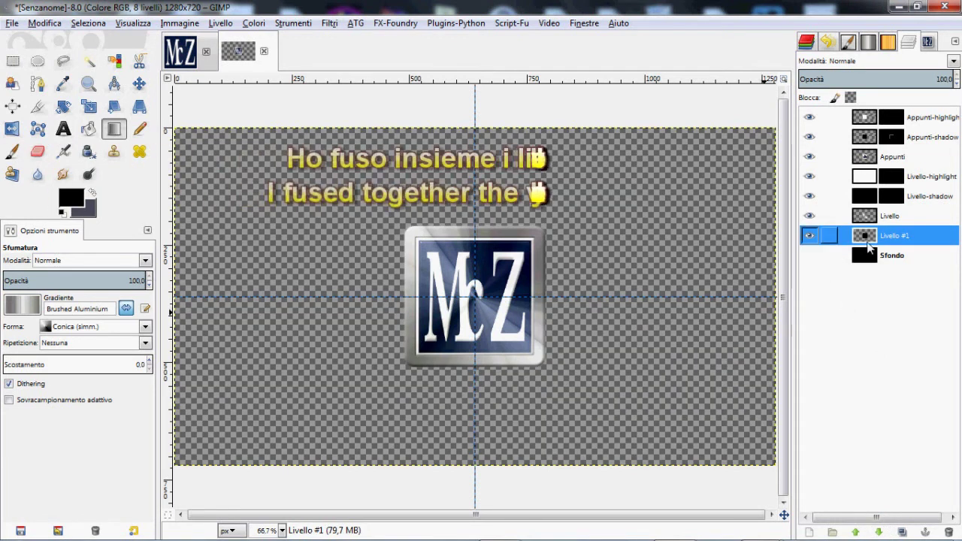
right_click(898, 237)
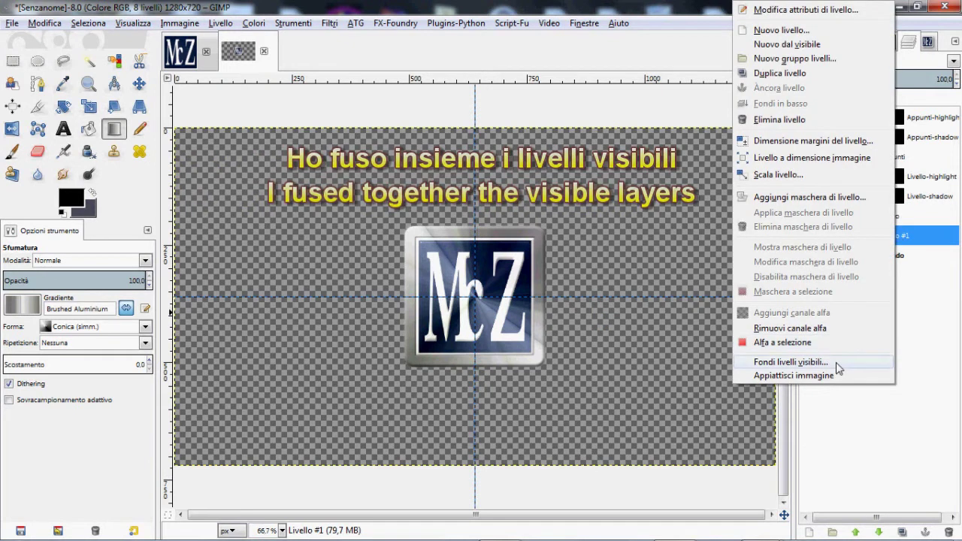
click(790, 362)
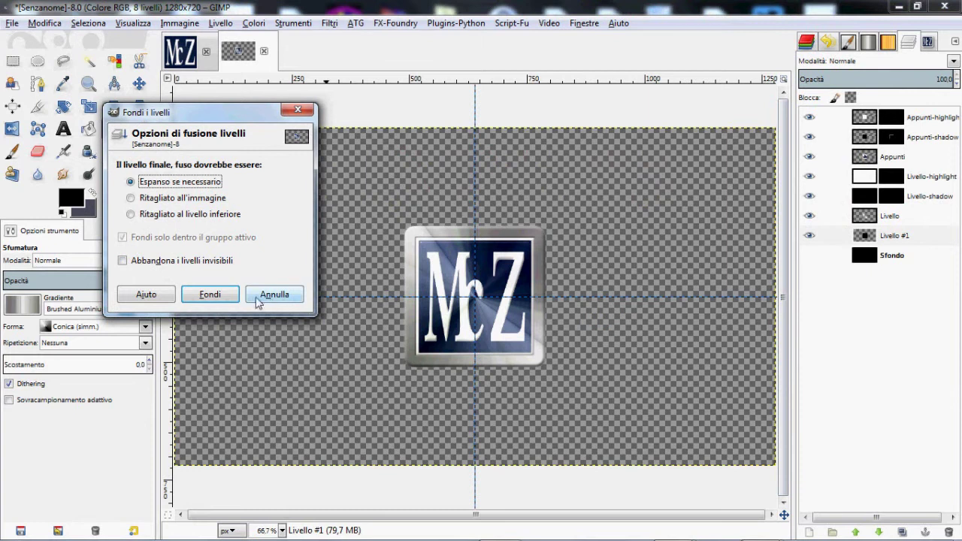
click(210, 295)
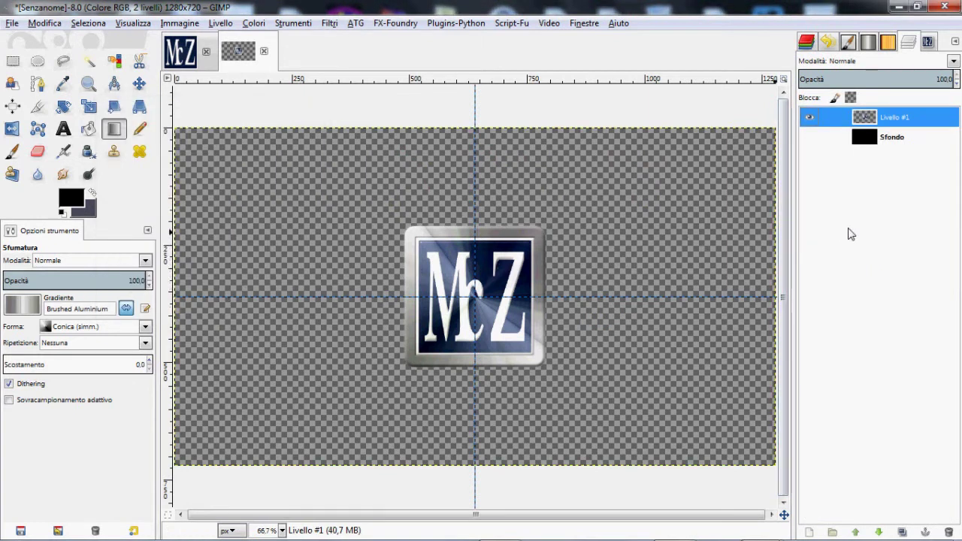
- Show the black background again and autocrop the merged logo layer
click(811, 137)
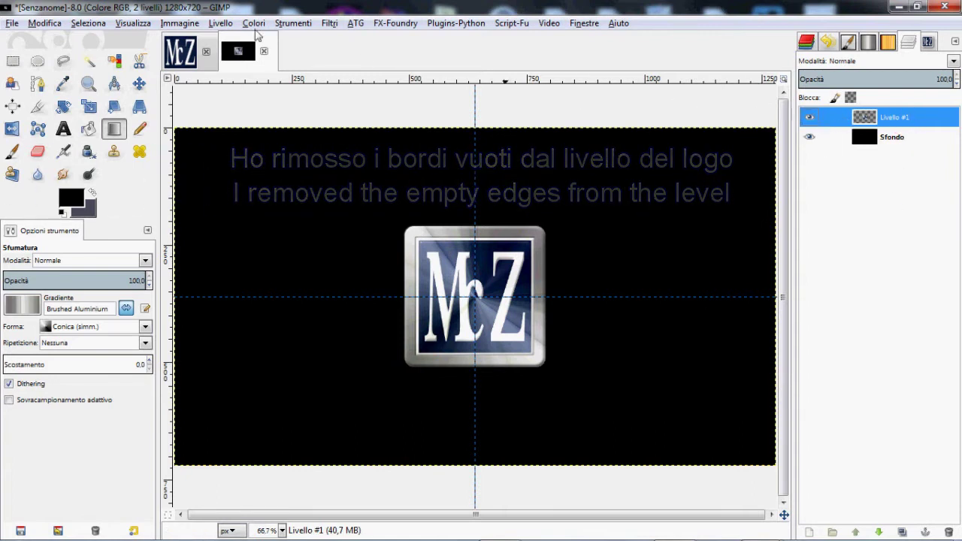
click(220, 23)
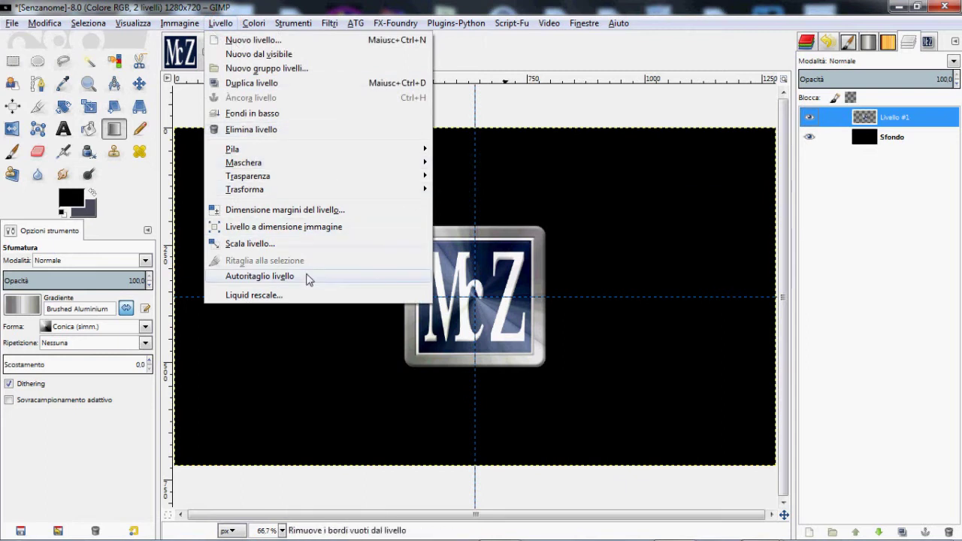
click(307, 277)
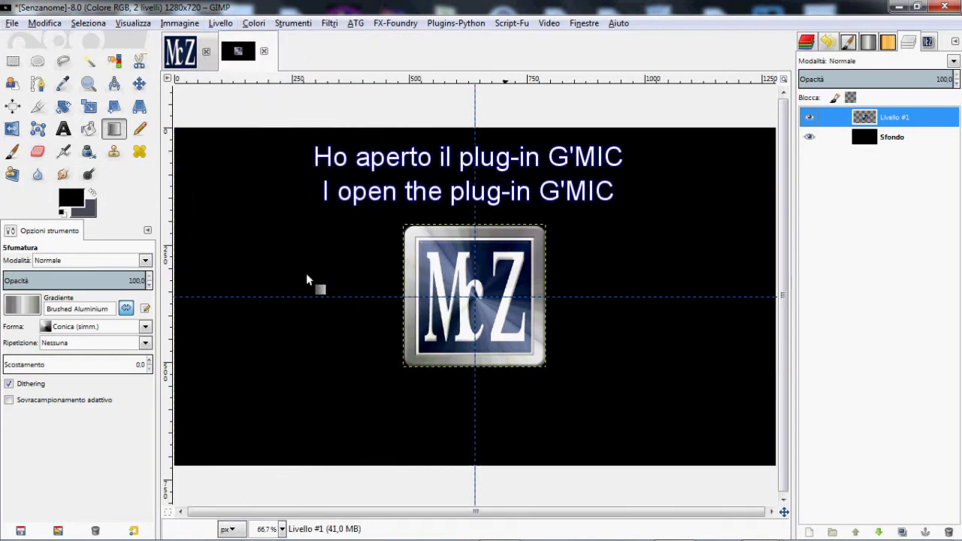
- Apply G'MIC's Artistic > Reflection filter with default settings to the McZ logo layer
click(330, 23)
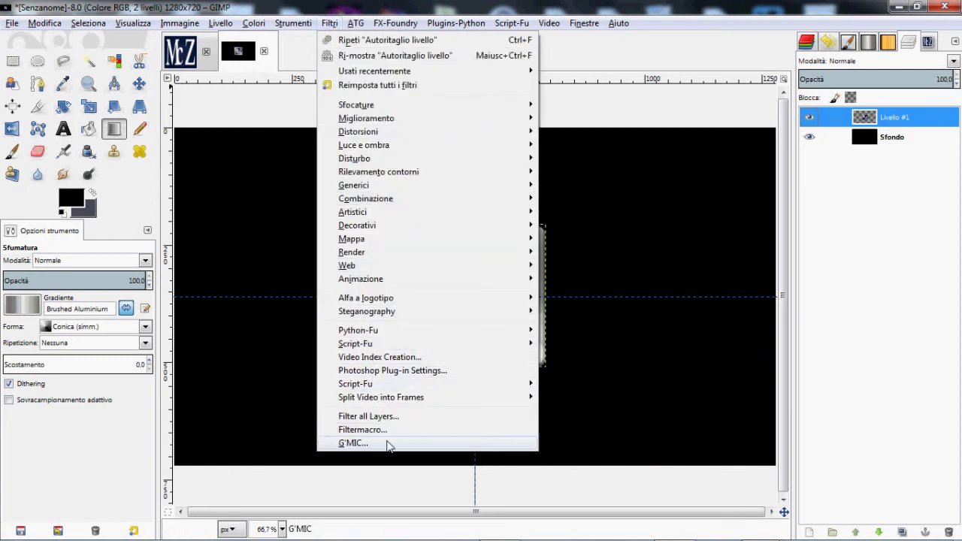
click(353, 444)
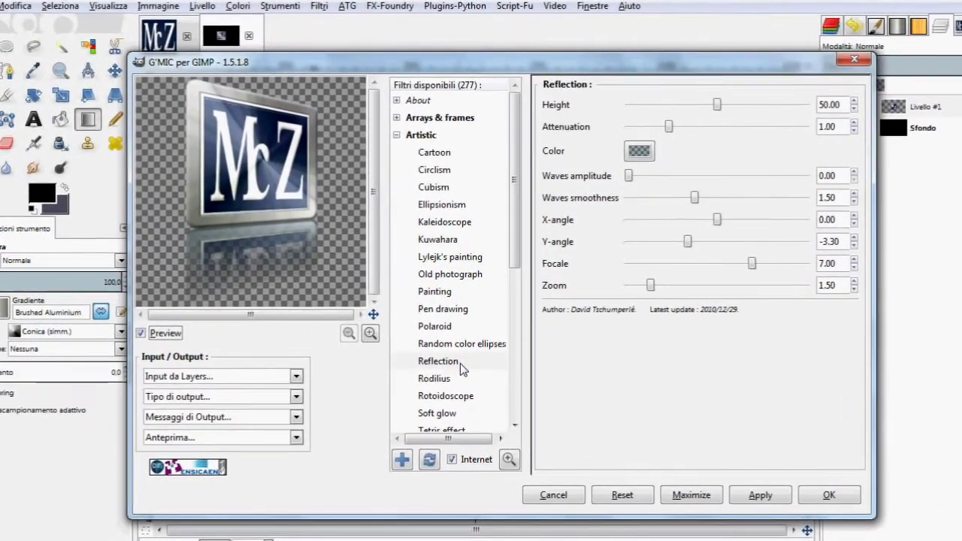
click(394, 131)
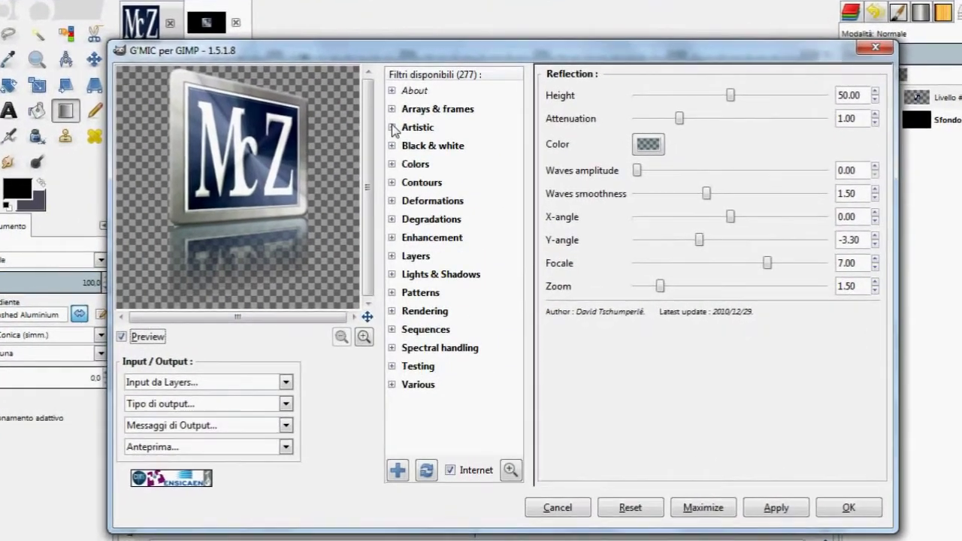
click(394, 131)
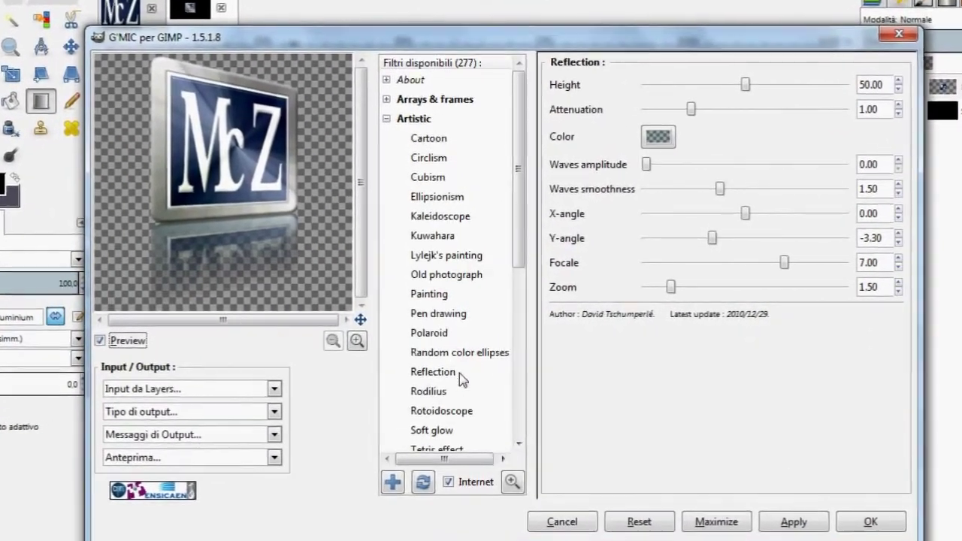
click(465, 372)
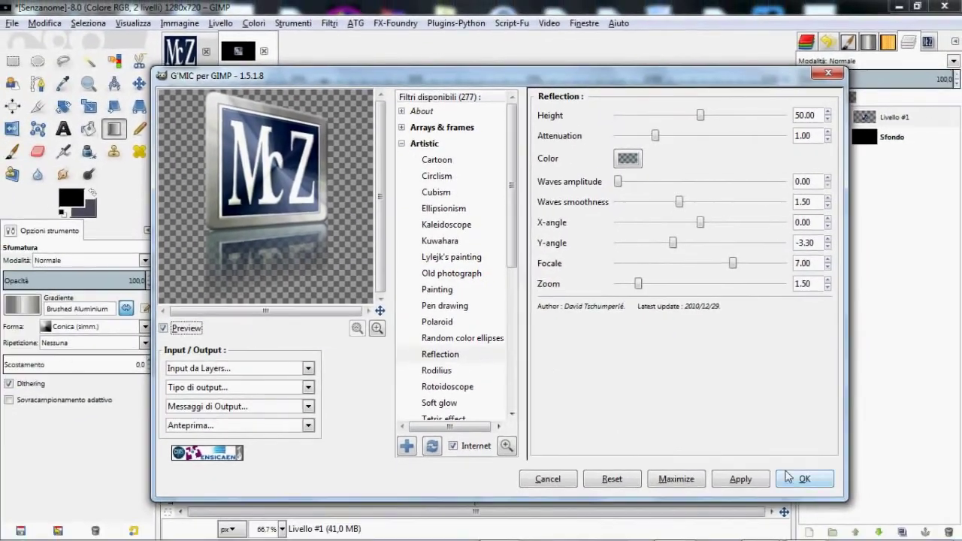
click(792, 478)
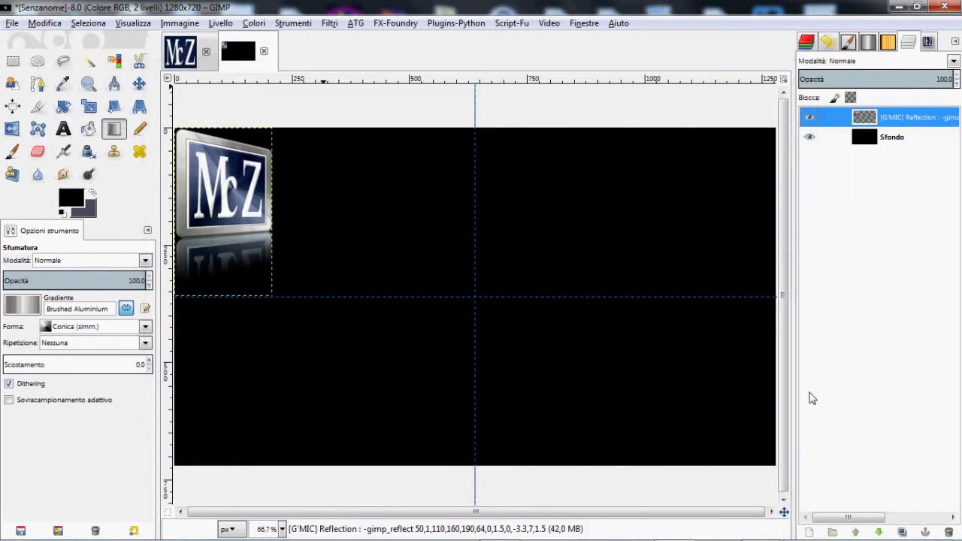
- Move the reflected badge onto the central guide crossing, zoom out, and select the Sfondo layer
click(838, 374)
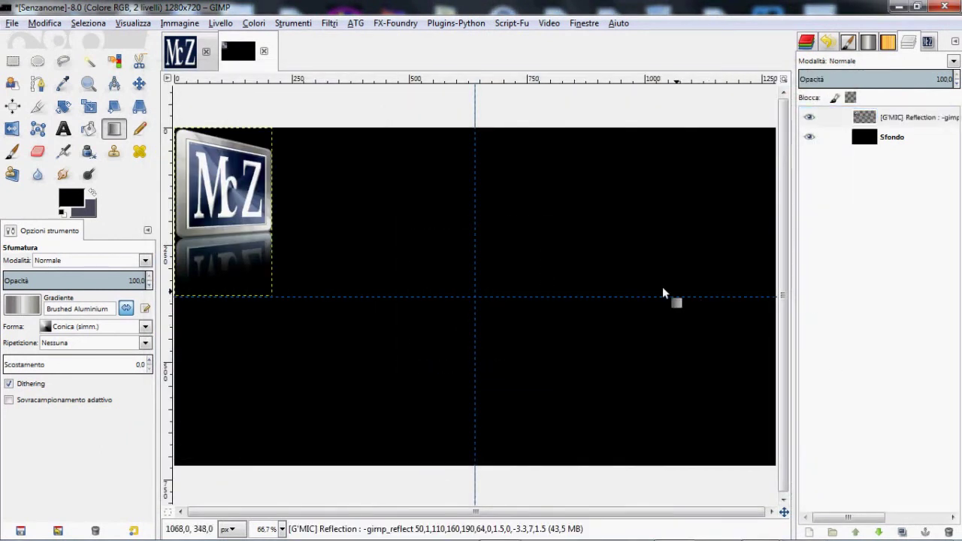
click(140, 84)
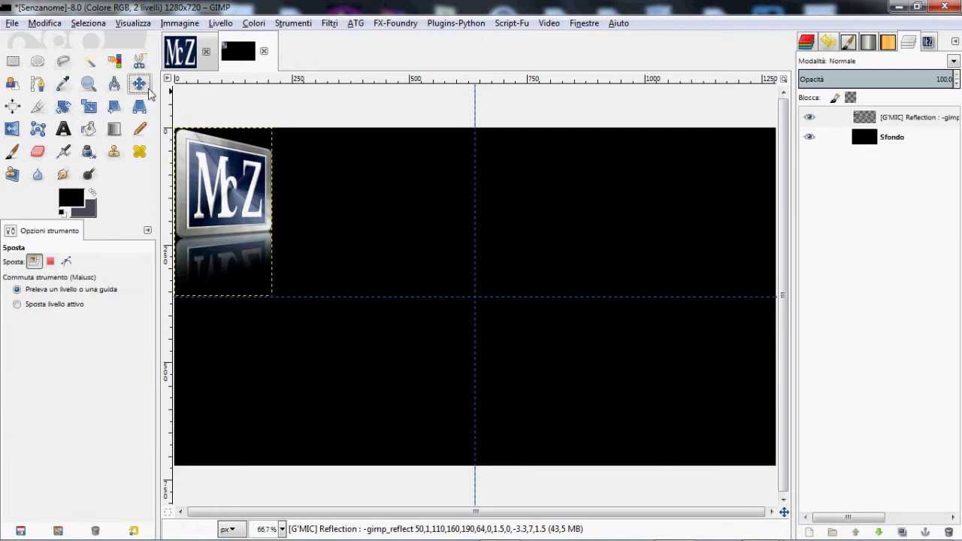
drag(236, 191, 488, 282)
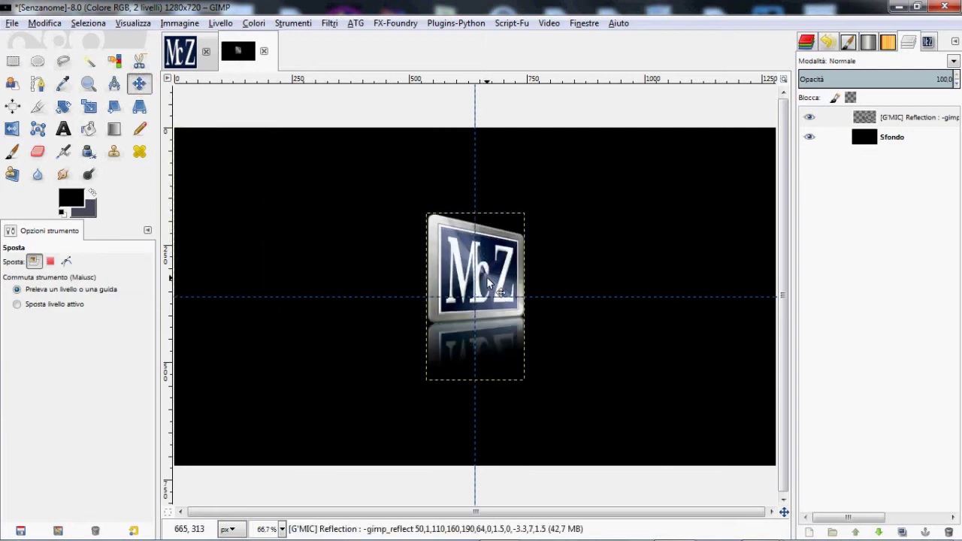
key(minus)
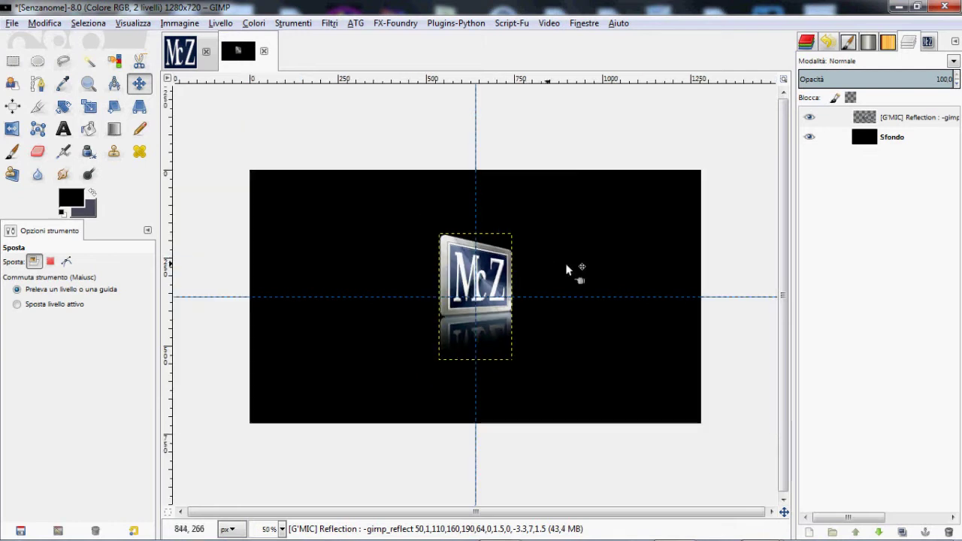
click(894, 139)
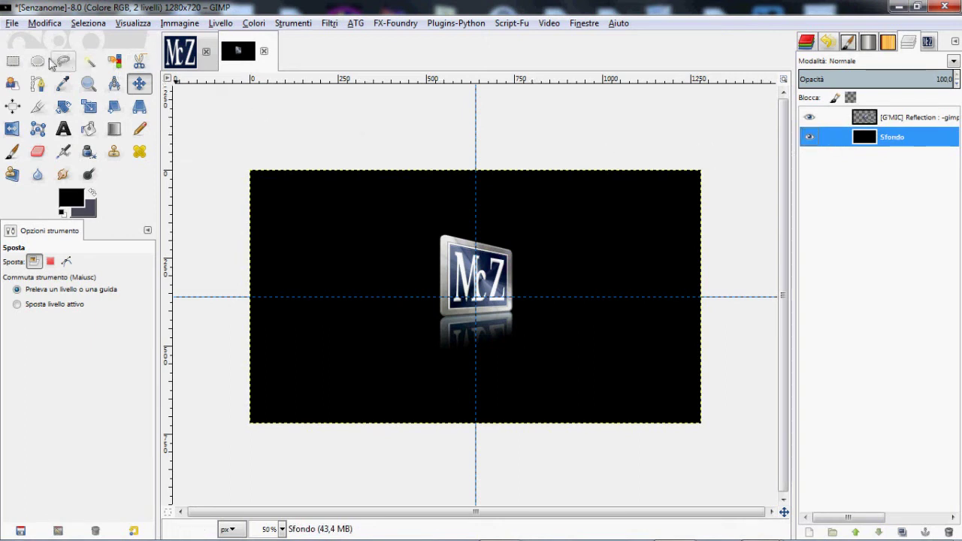
- Select the upper half of the canvas and add a transparent layer named Livello
click(12, 61)
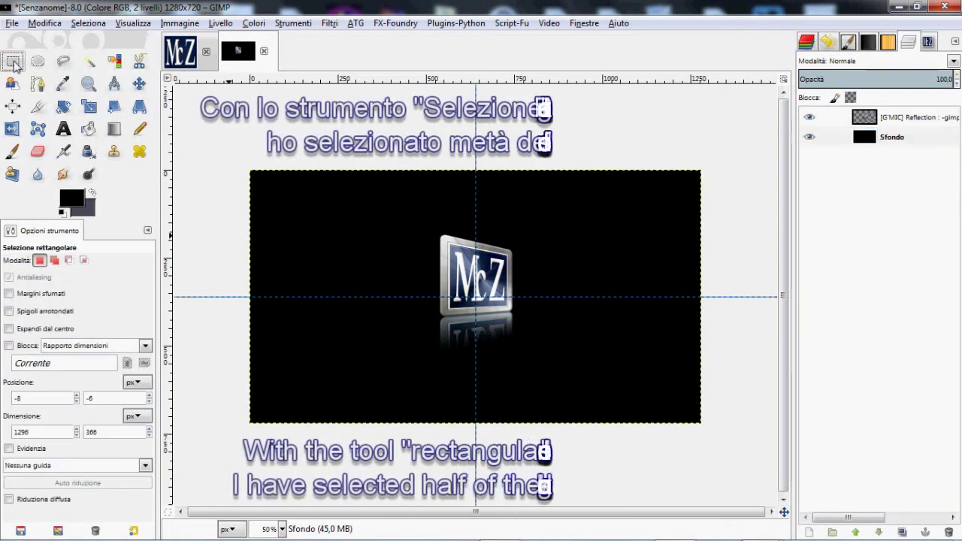
mouse_move(244, 160)
mouse_down()
mouse_move(710, 297)
mouse_move(697, 295)
mouse_up()
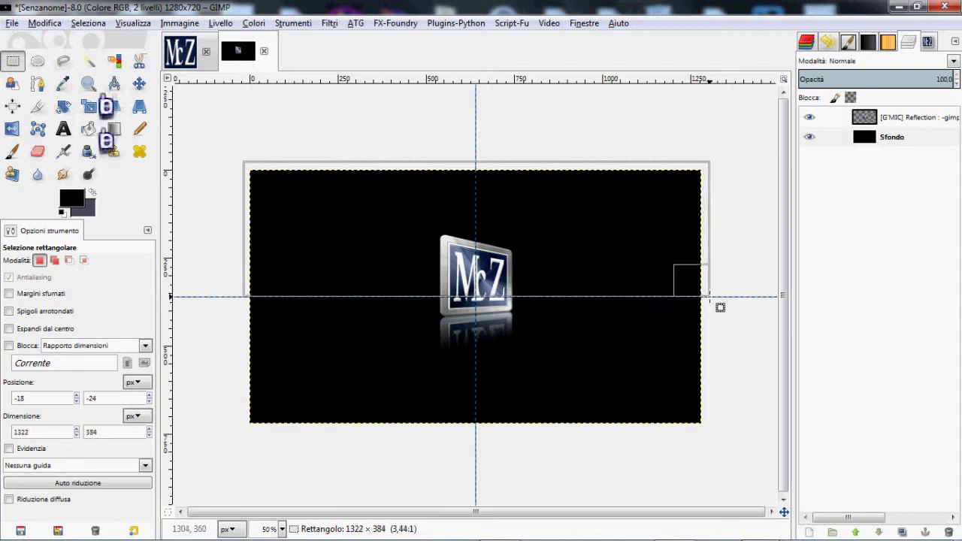
drag(707, 295, 710, 298)
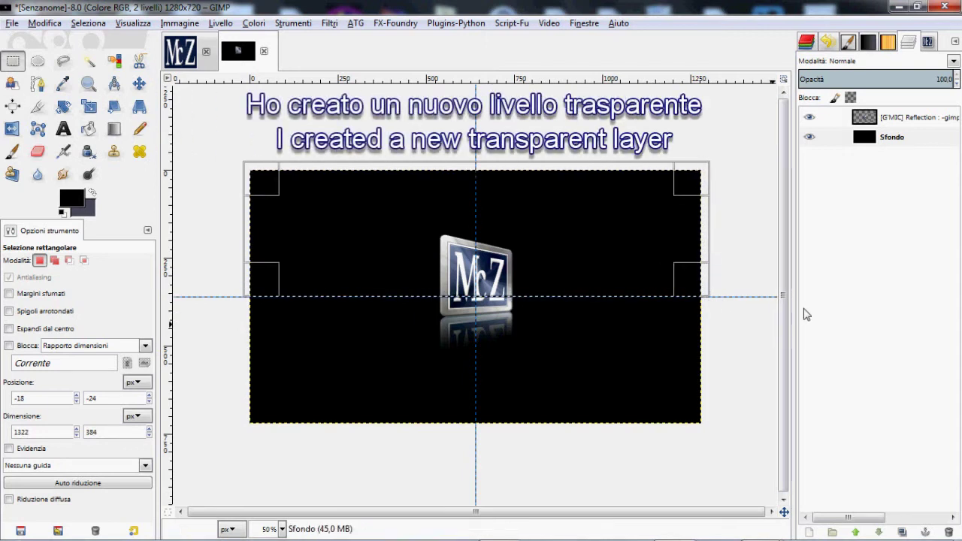
click(810, 532)
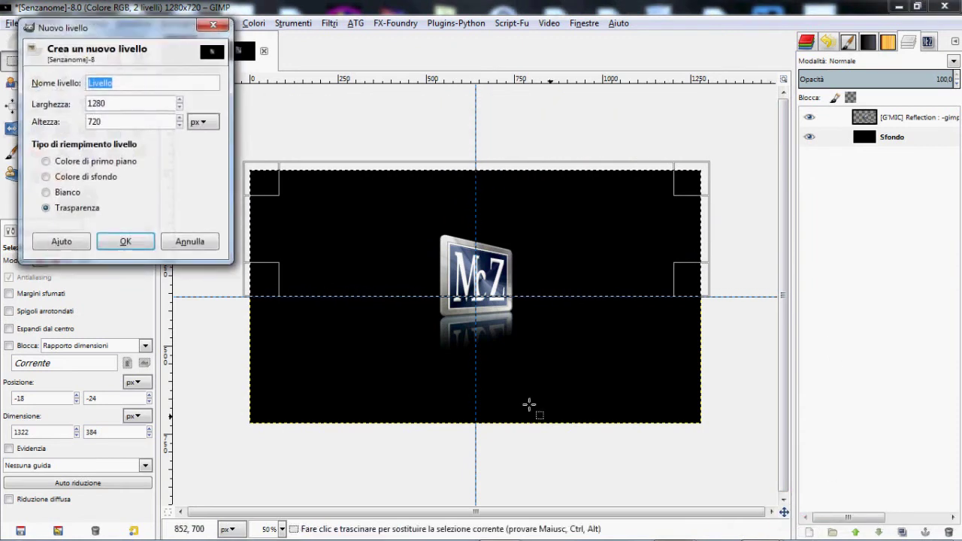
click(127, 241)
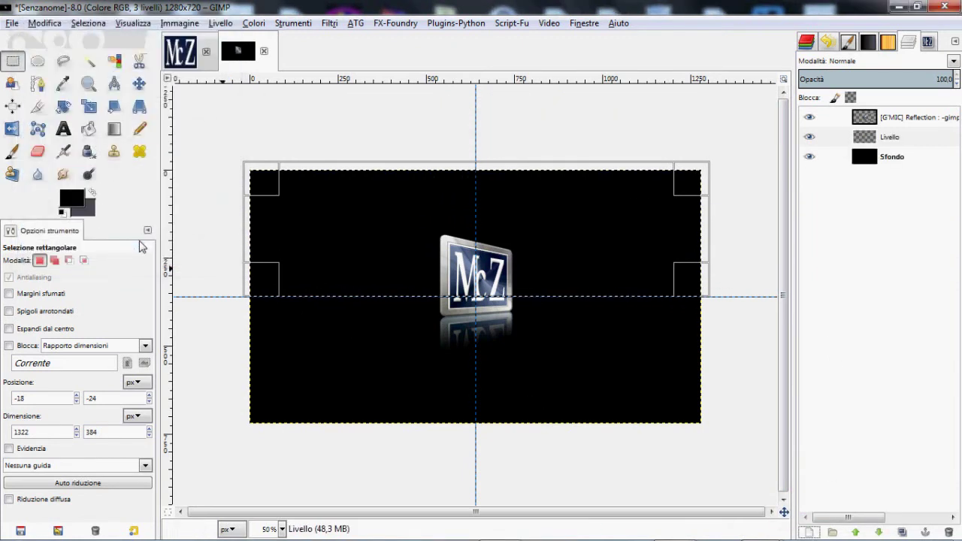
click(112, 134)
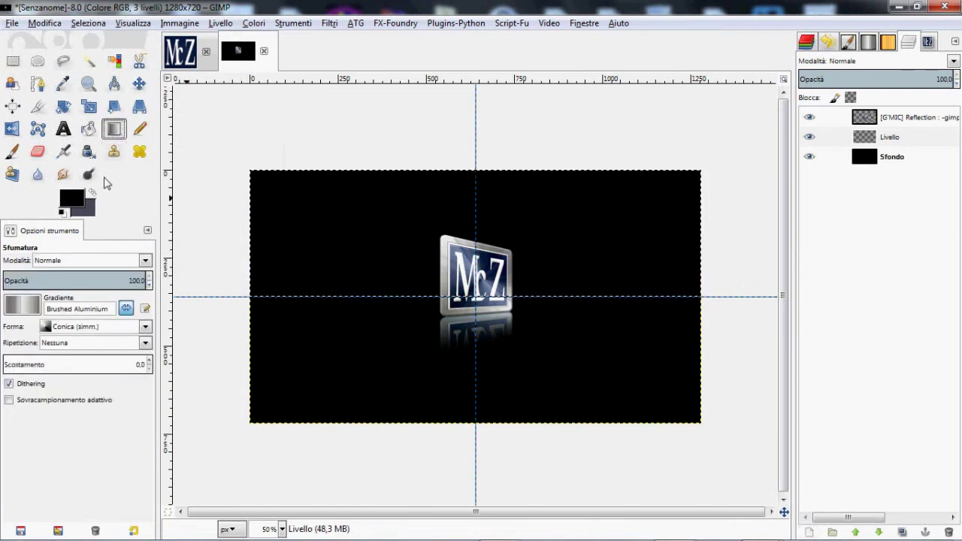
- Set the background colour to 4d4d5e
click(93, 210)
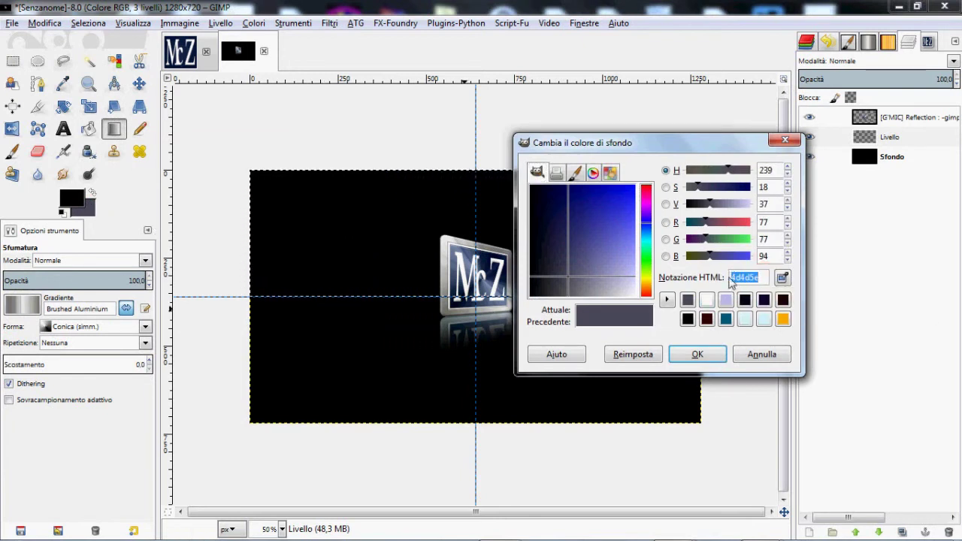
click(698, 355)
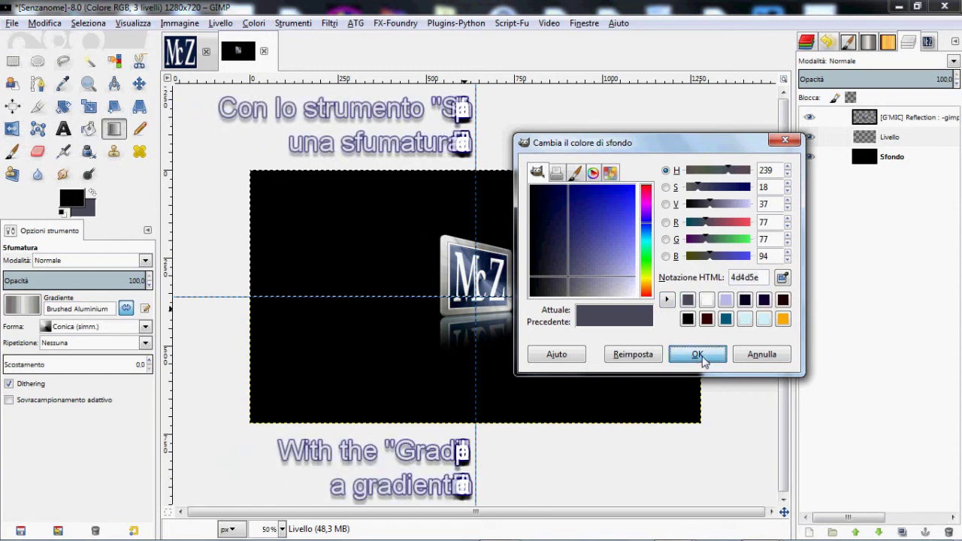
click(697, 355)
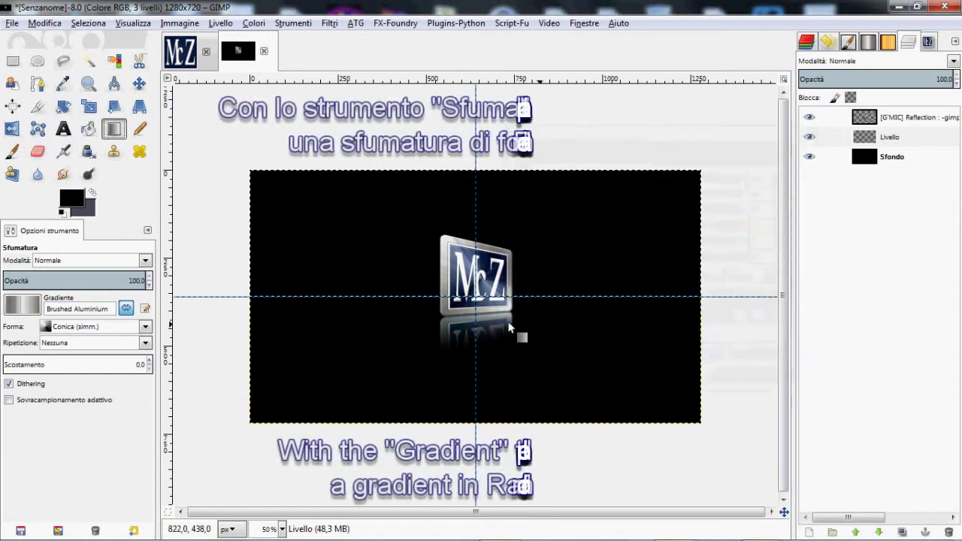
- Draw a radial 'Da pp a sf (HSV antiorario)' gradient upward from the canvas centre
click(33, 306)
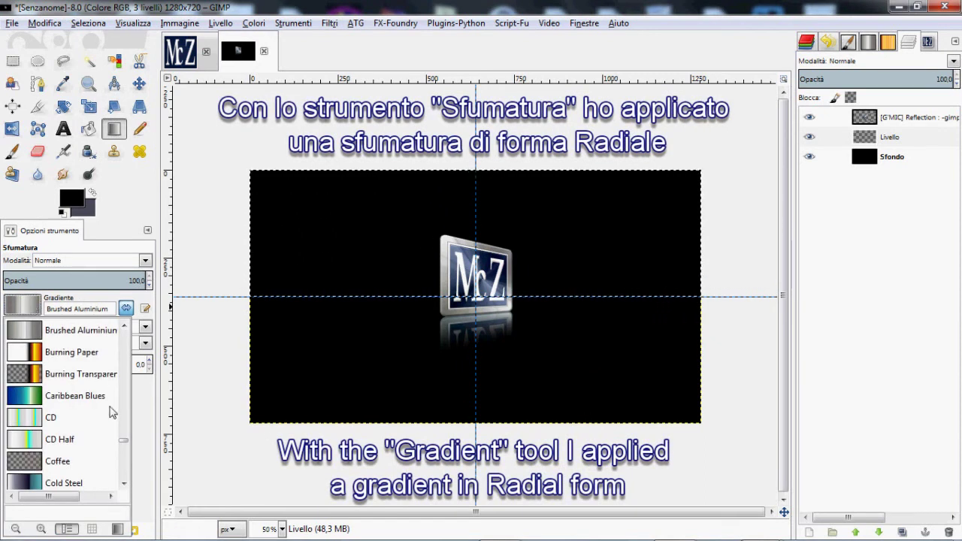
scroll(125, 443, down, 10)
scroll(122, 333, up, 5)
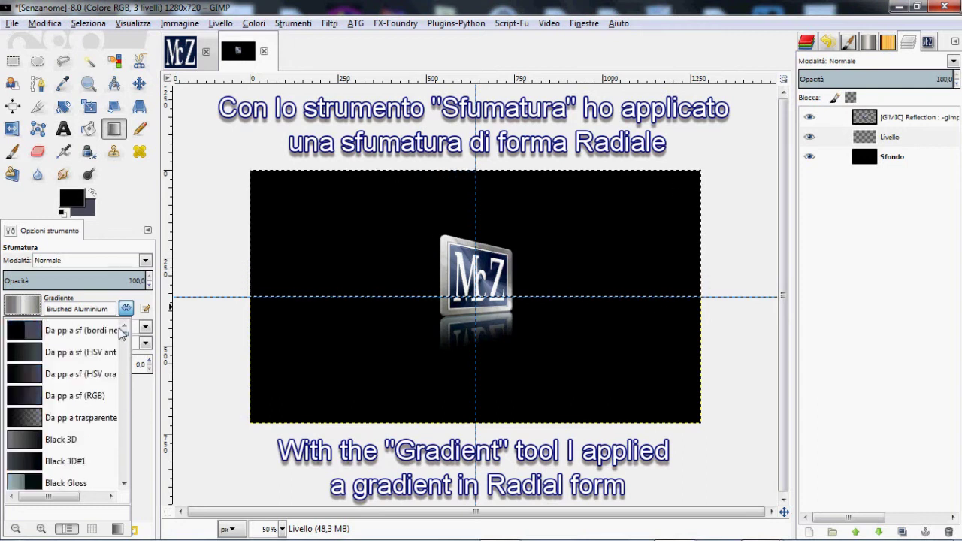
click(40, 354)
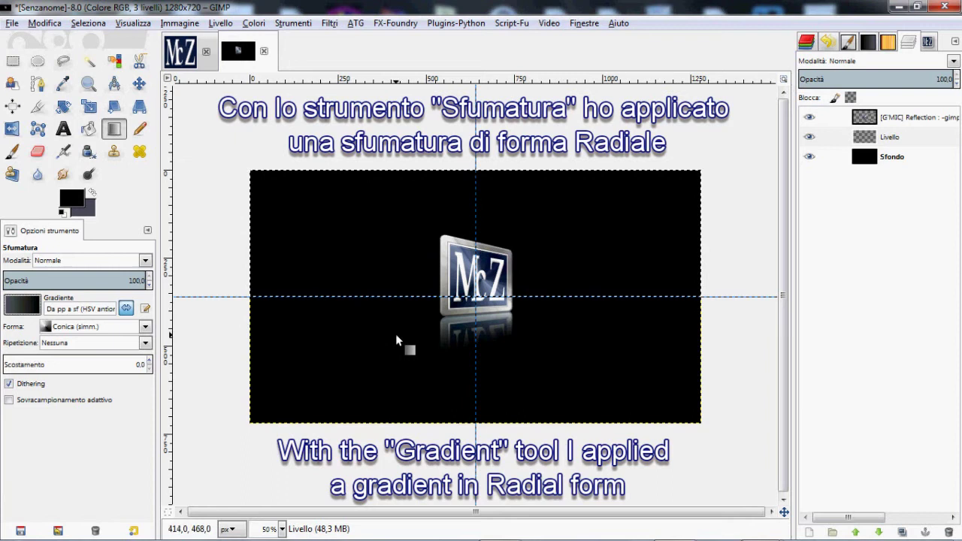
click(121, 326)
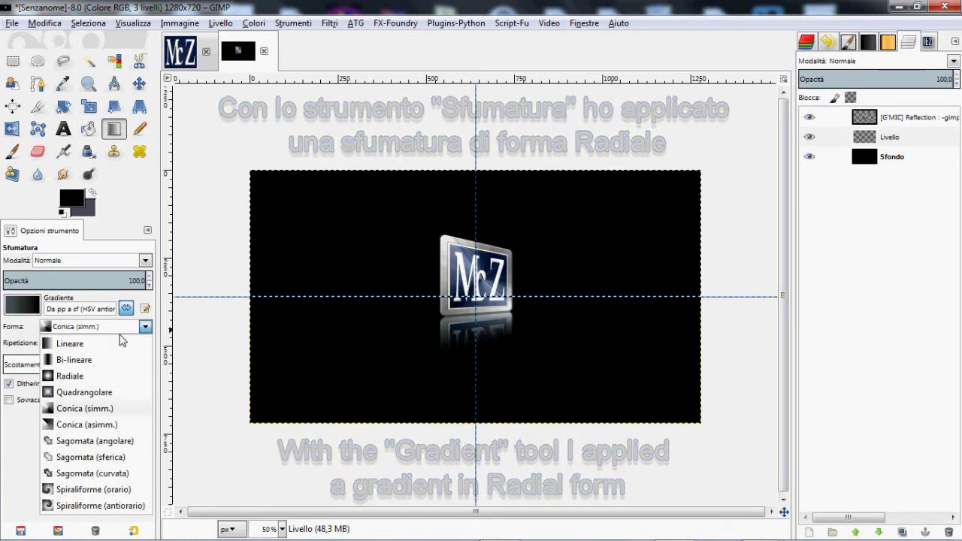
click(95, 375)
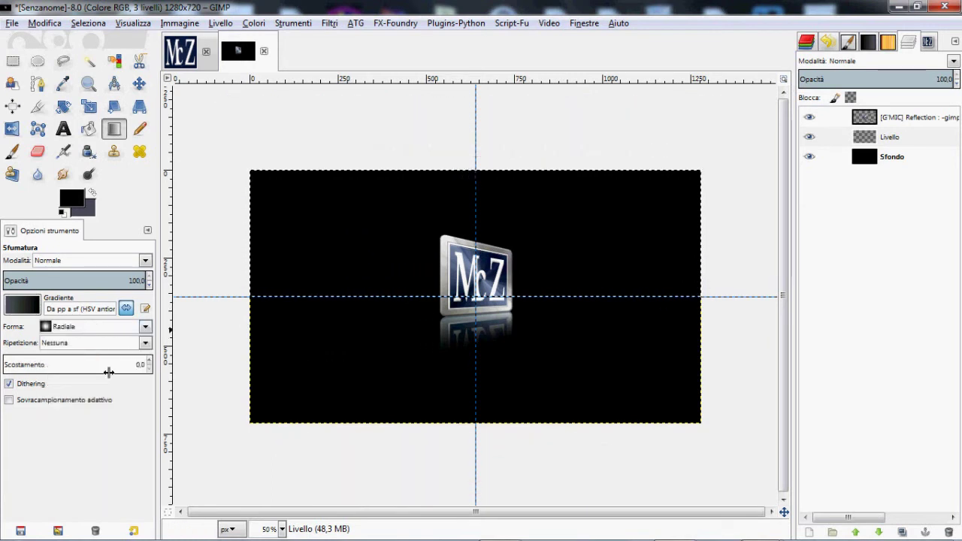
drag(474, 297, 471, 174)
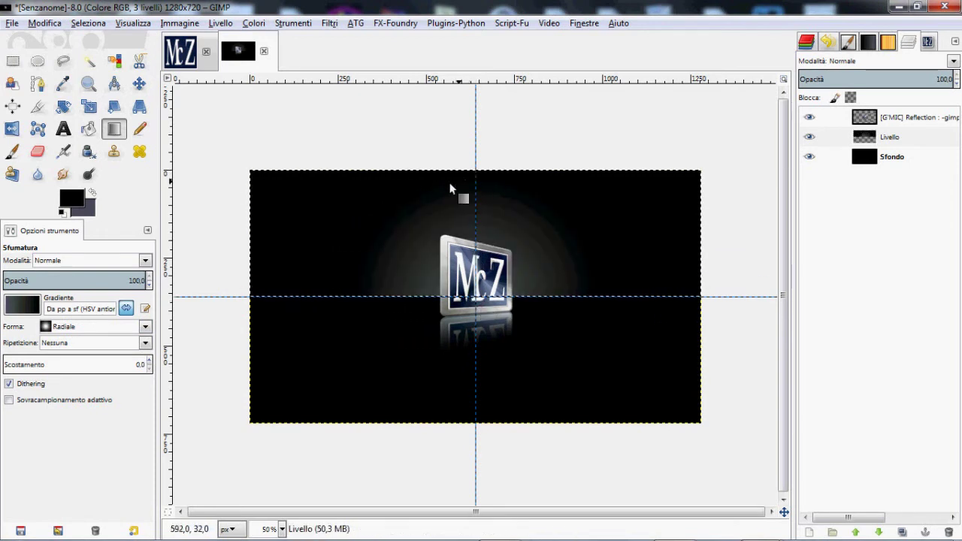
- Clear the selection and make the Sfondo background layer active
click(140, 84)
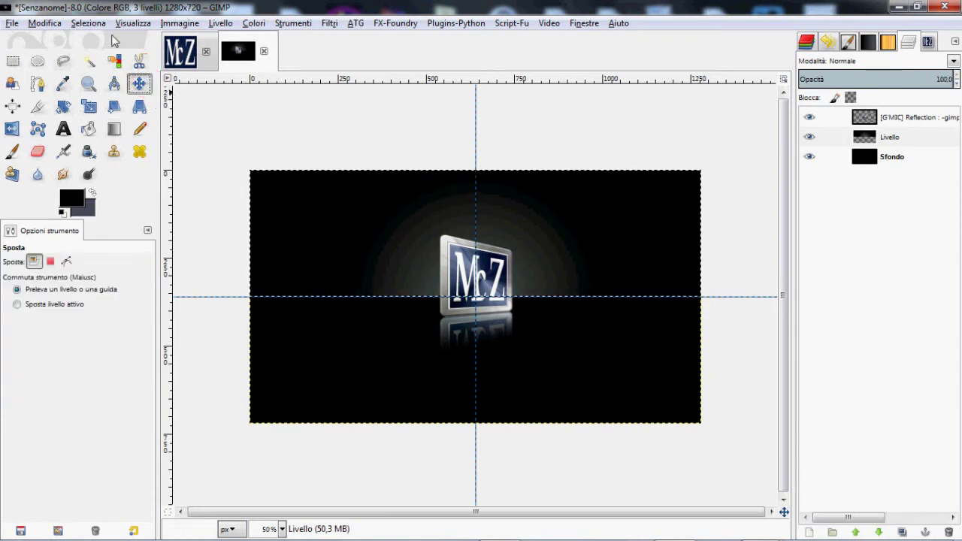
click(93, 22)
click(113, 59)
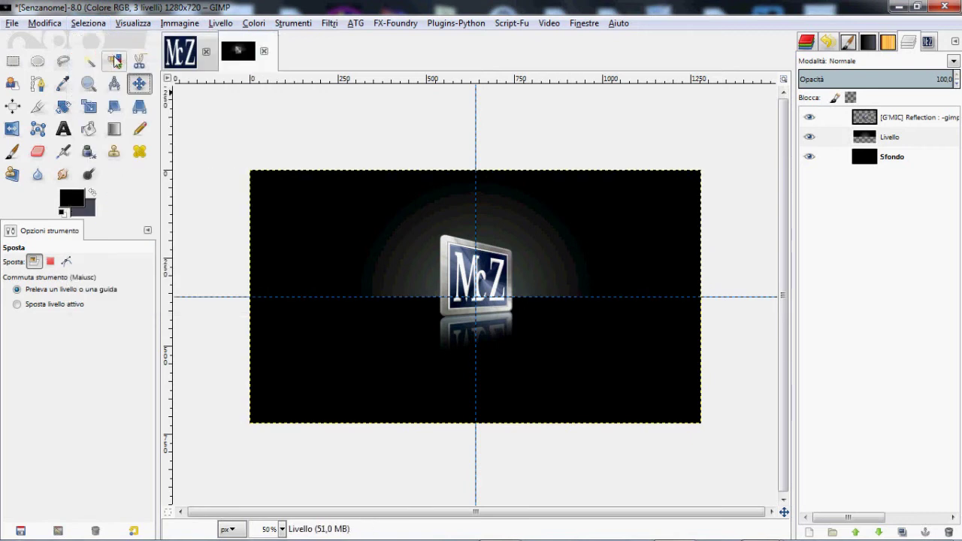
click(901, 160)
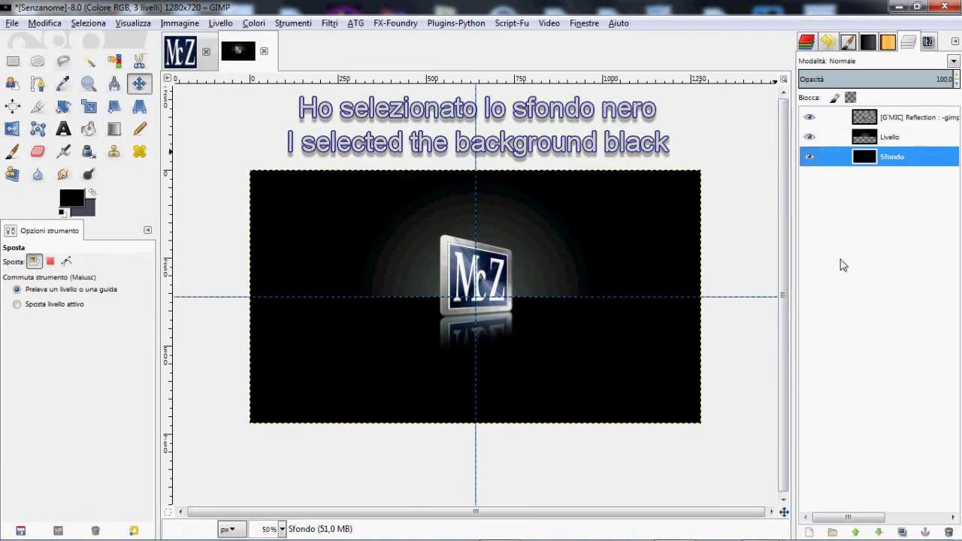
- Draw a linear gradient on Sfondo from the canvas top down along the vertical guide
click(113, 128)
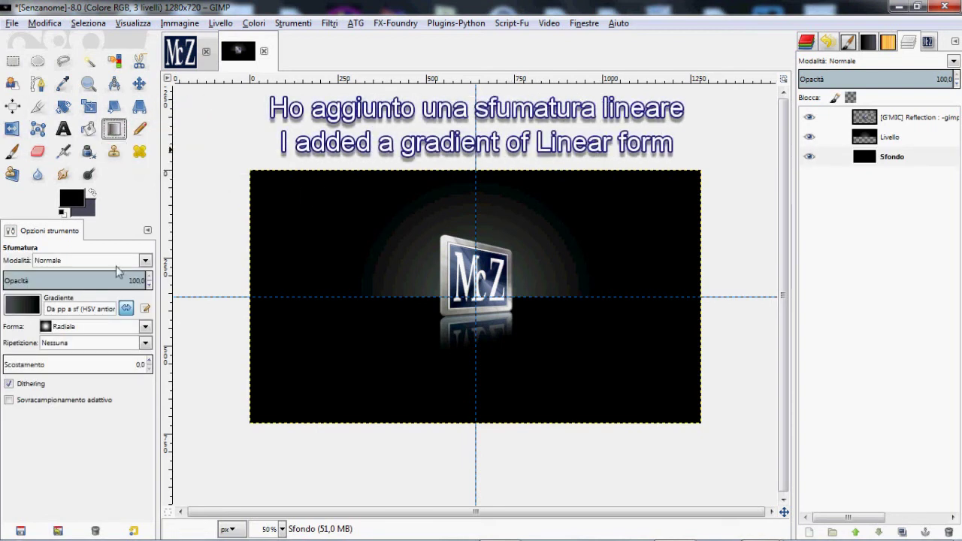
click(114, 326)
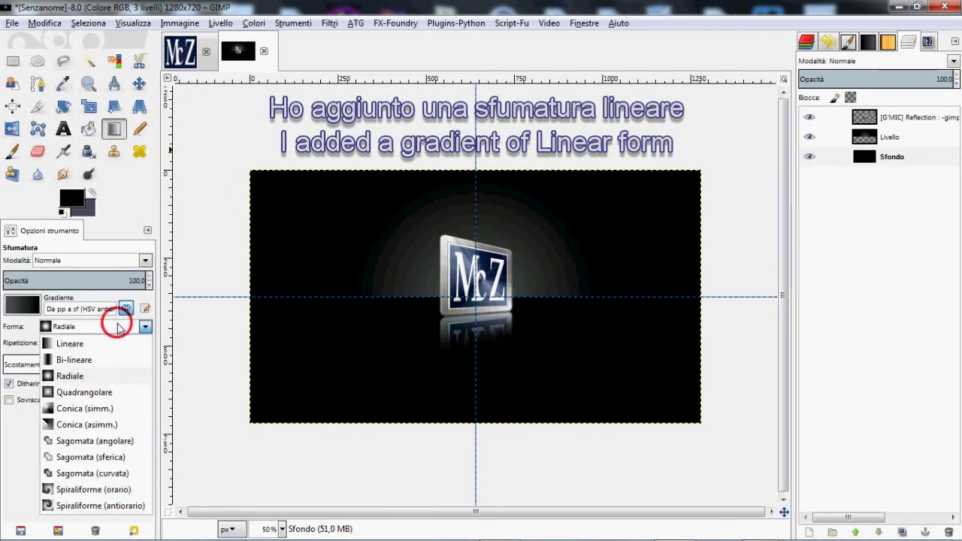
click(96, 345)
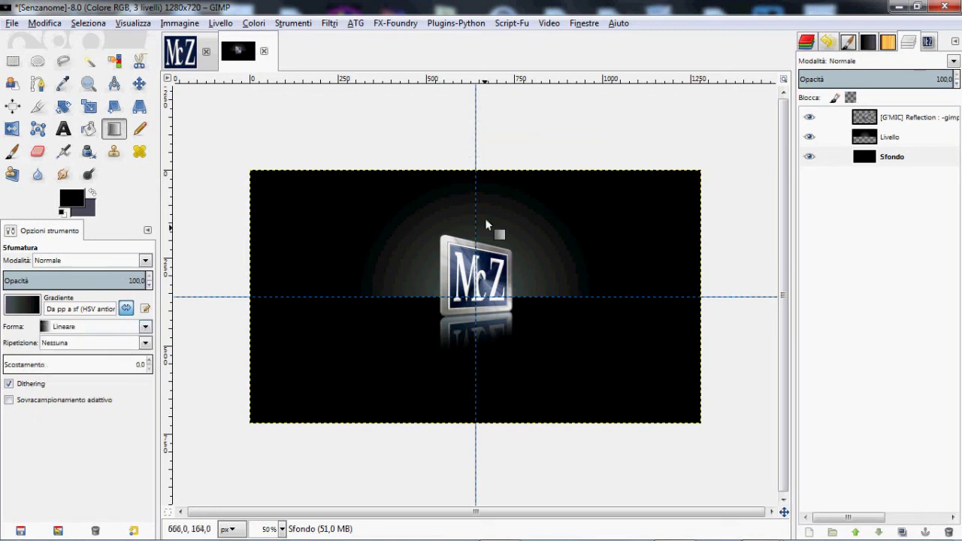
drag(475, 172, 475, 349)
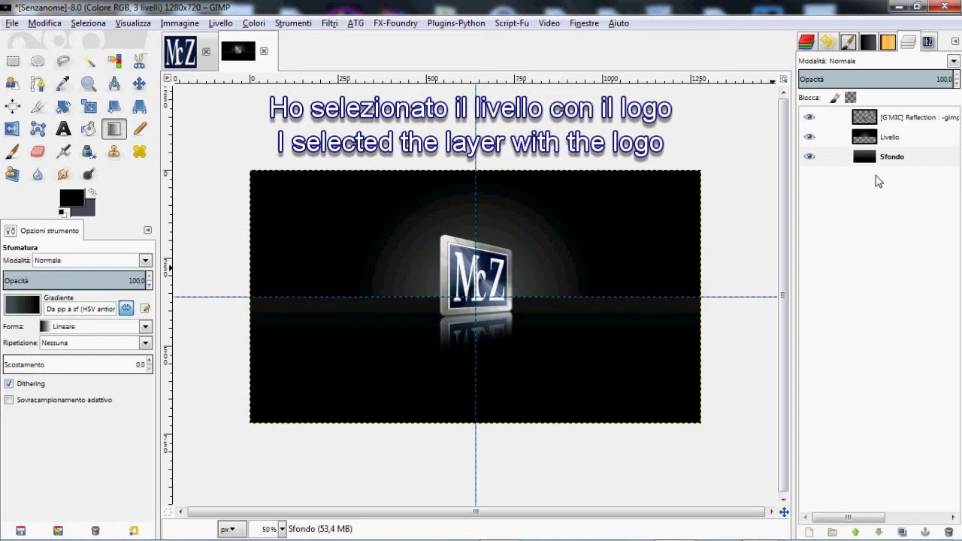
- Load the reflection layer's shape as a selection with Alpha to Selection
click(884, 119)
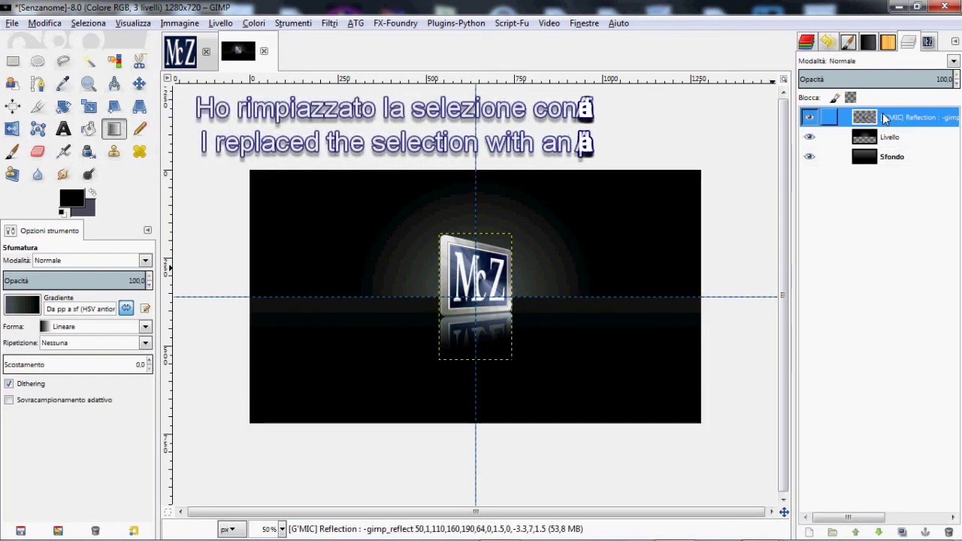
right_click(884, 119)
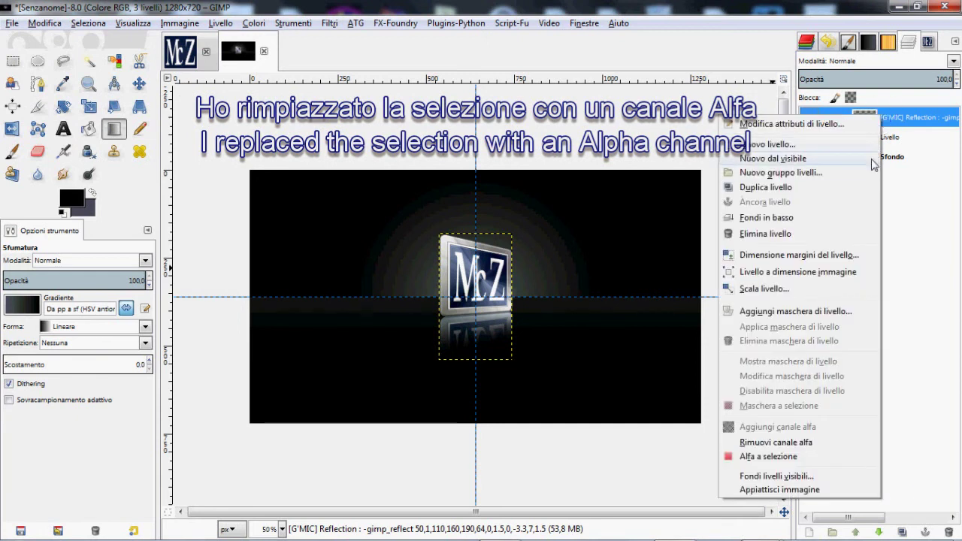
click(823, 456)
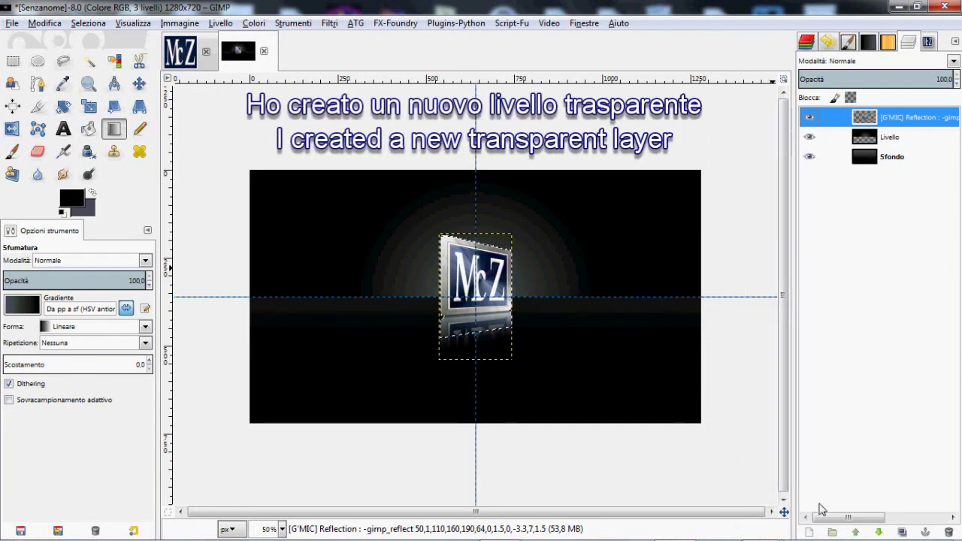
- Add a new transparent layer and fill the badge-shaped selection with black
click(808, 531)
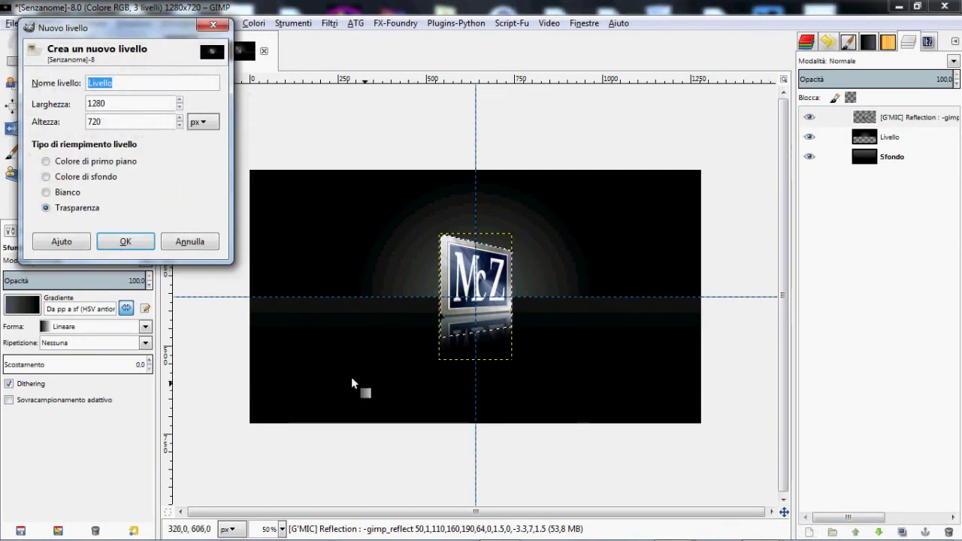
click(126, 241)
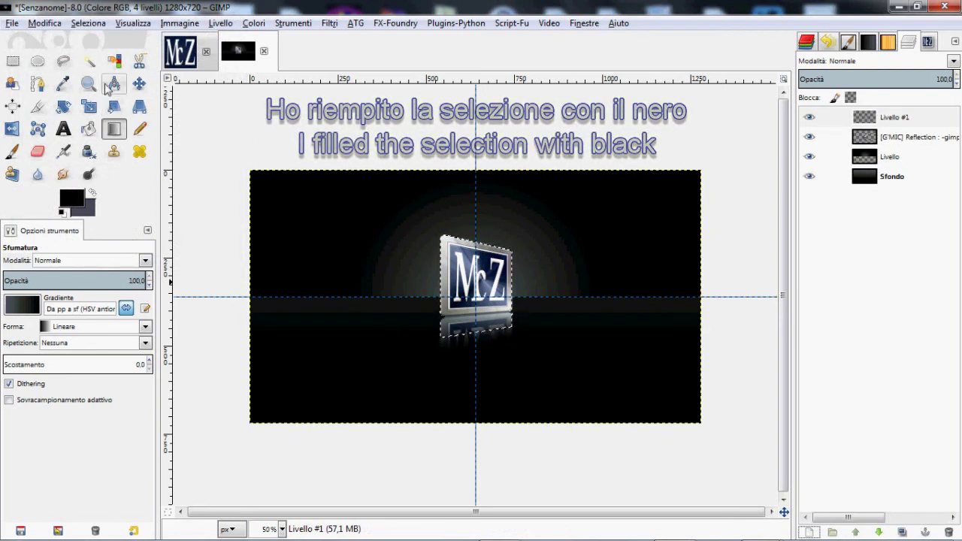
click(45, 24)
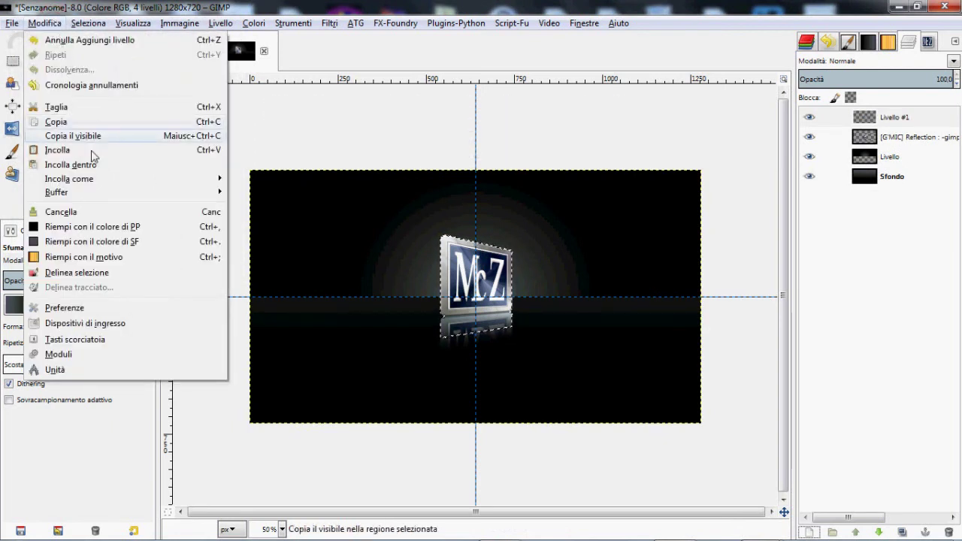
click(145, 227)
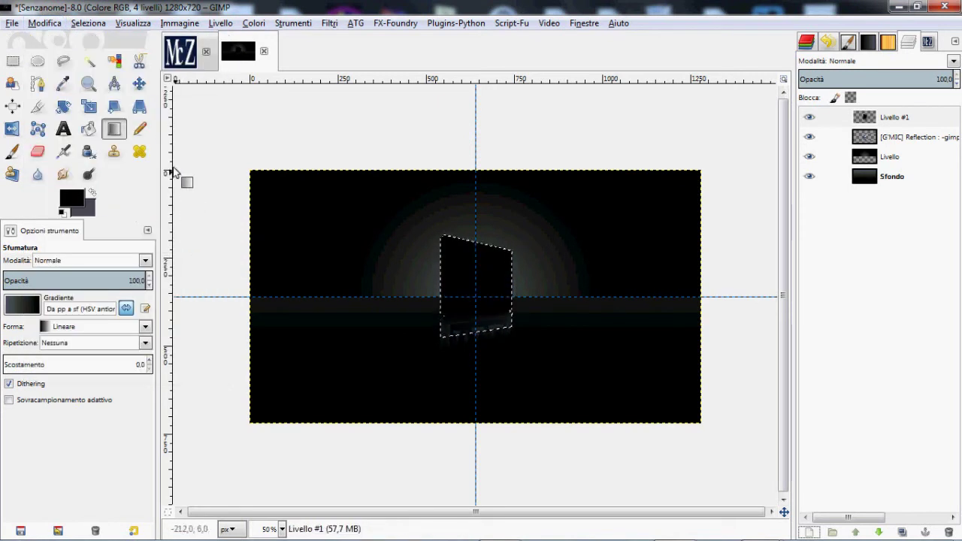
click(88, 23)
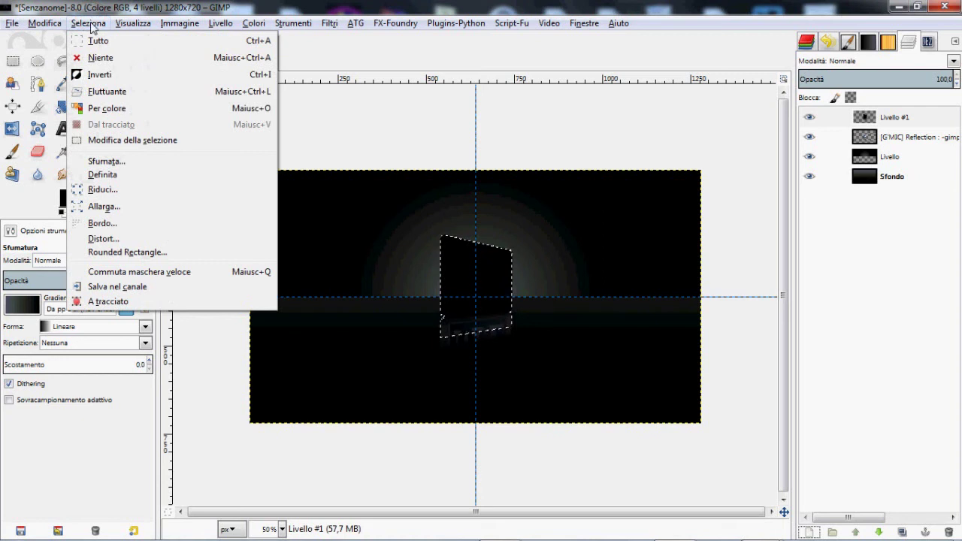
- Clear the selection and autocrop the black silhouette layer to its content
click(122, 59)
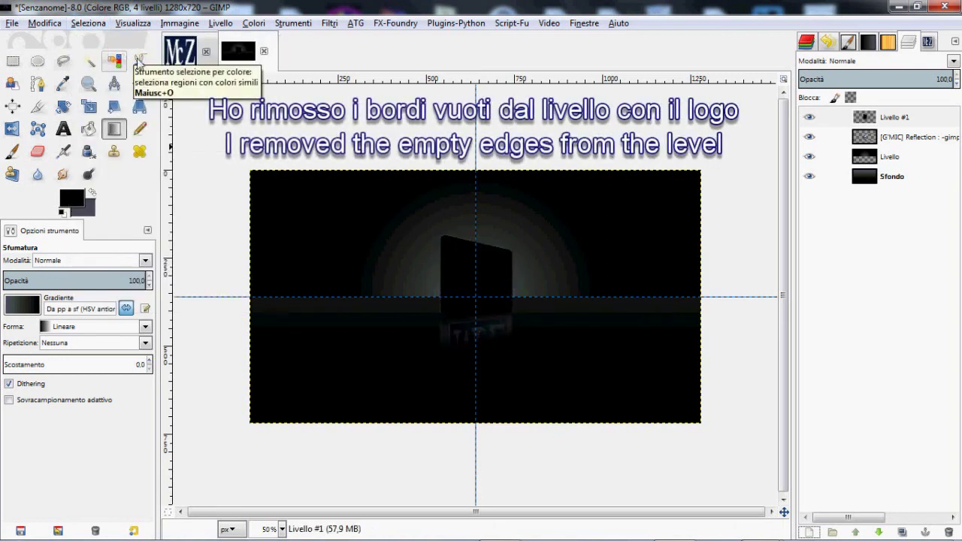
click(227, 23)
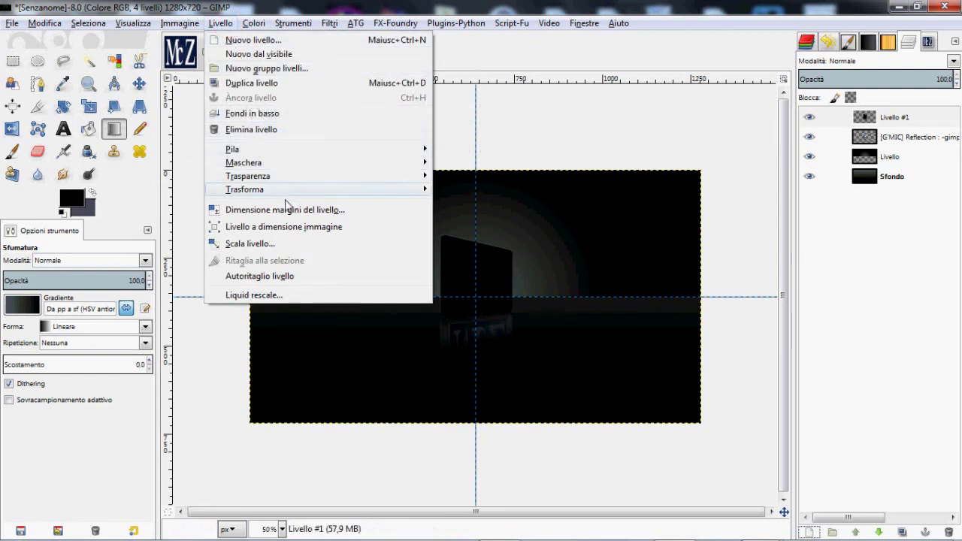
click(297, 278)
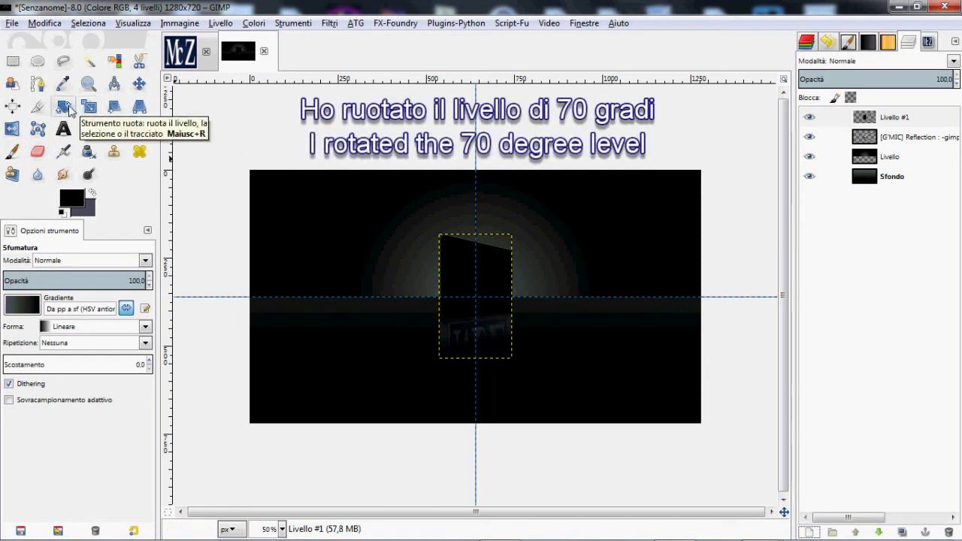
- Rotate the silhouette layer by -70 degrees
click(64, 107)
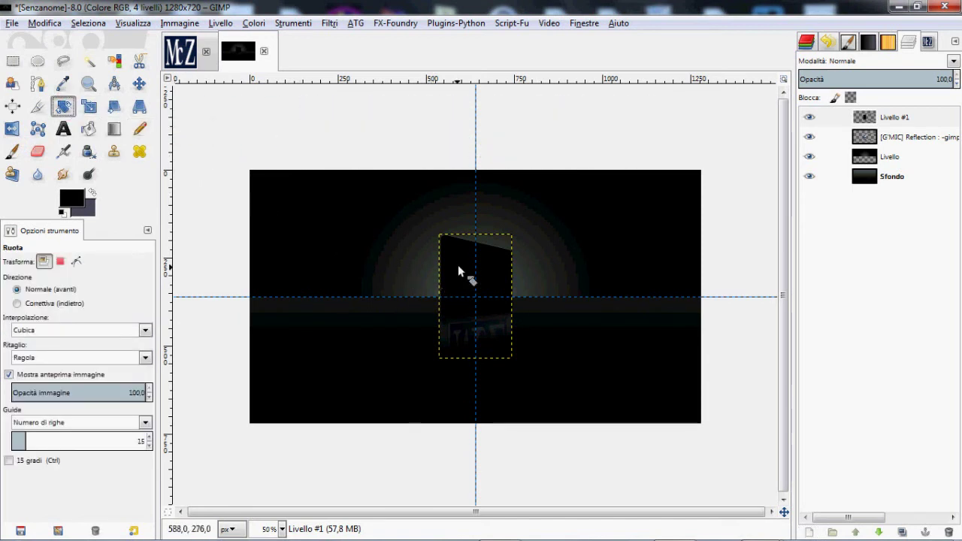
drag(458, 271, 420, 305)
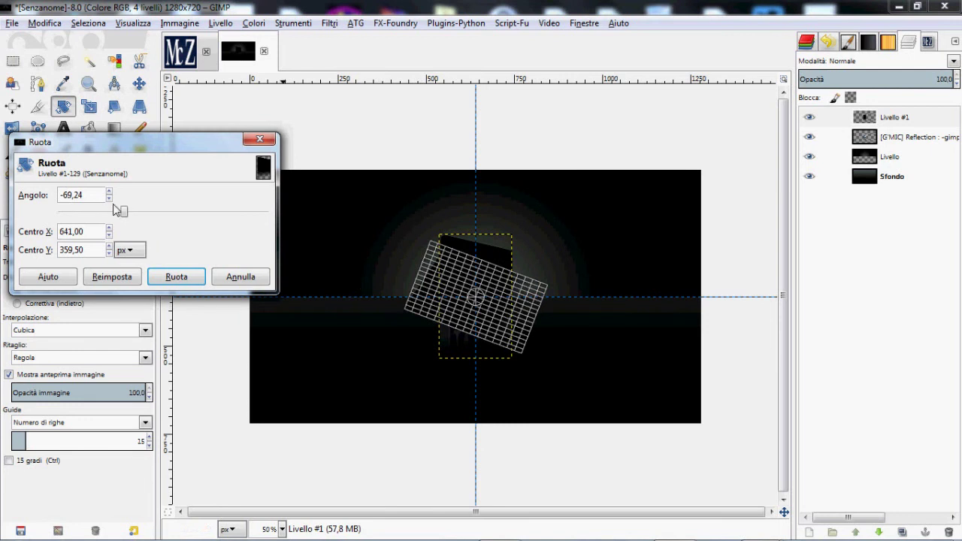
drag(118, 210, 125, 214)
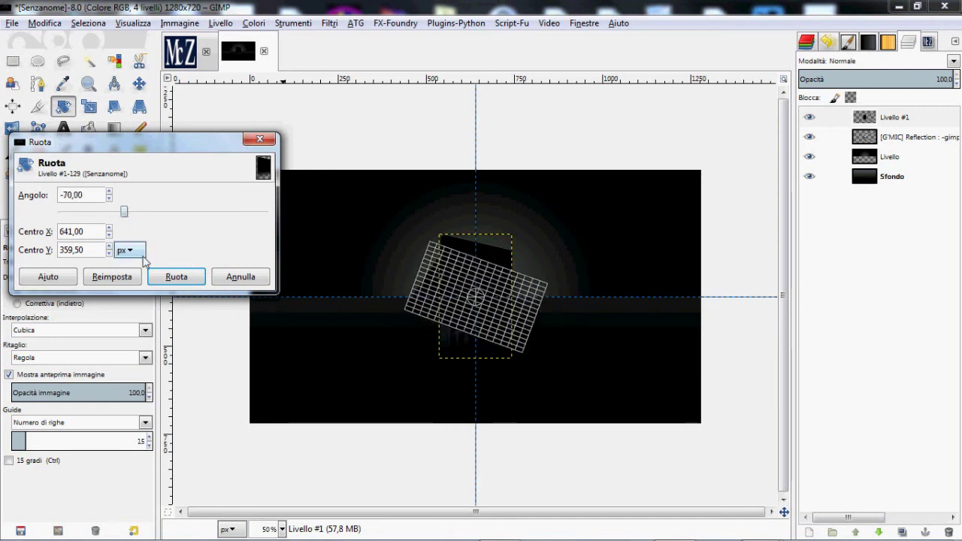
click(180, 278)
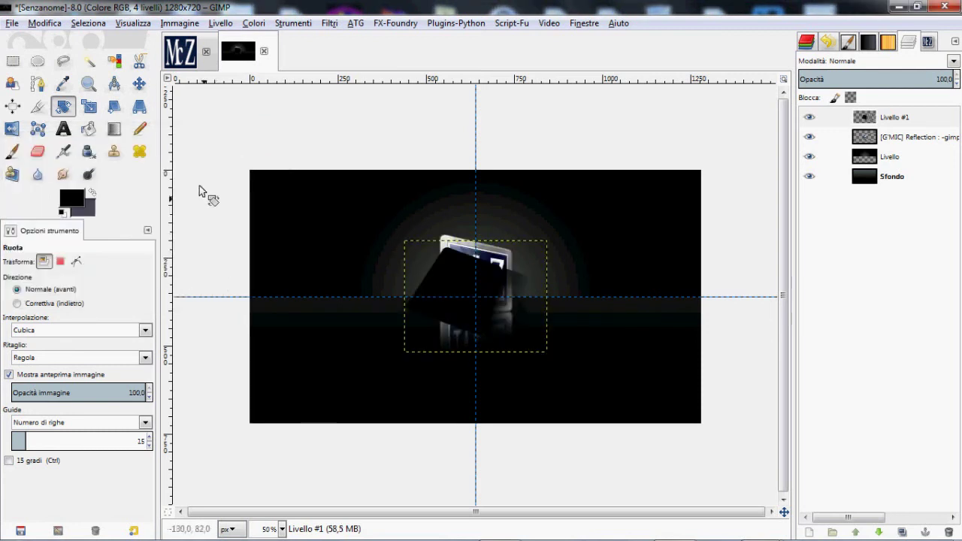
- Shift the black silhouette up-left and lower it below the logo layers
click(139, 84)
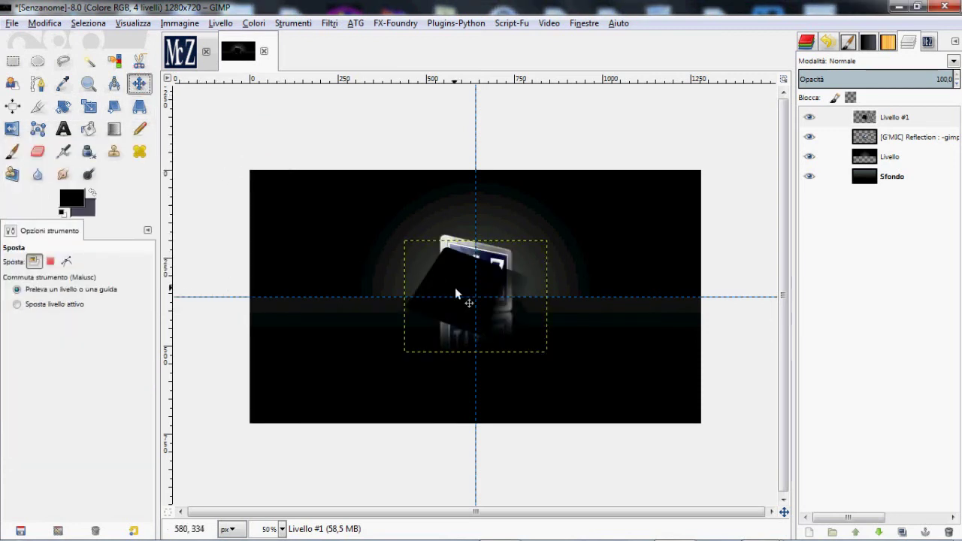
drag(461, 282, 420, 257)
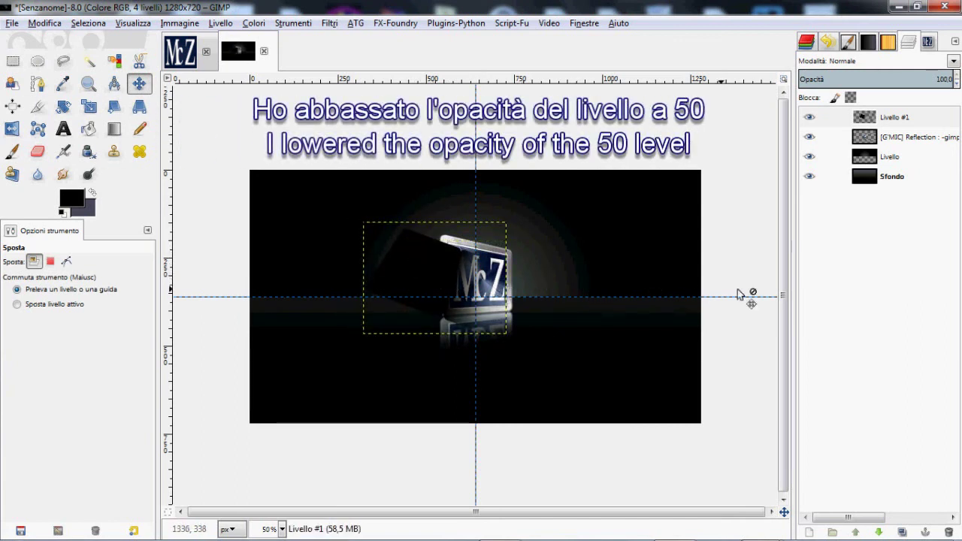
click(878, 532)
click(878, 532)
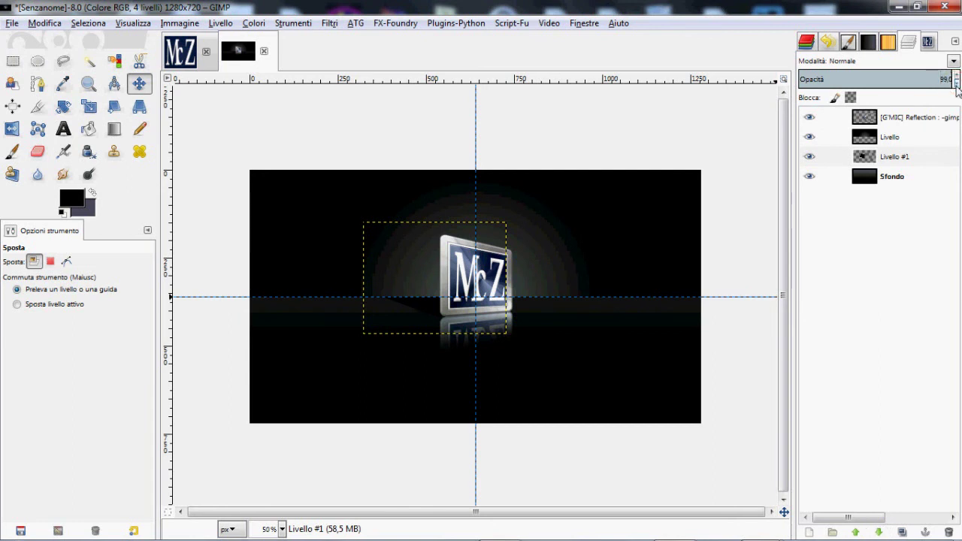
- Reduce the shadow layer's opacity to 50% and select the Sfondo layer
click(957, 84)
click(956, 84)
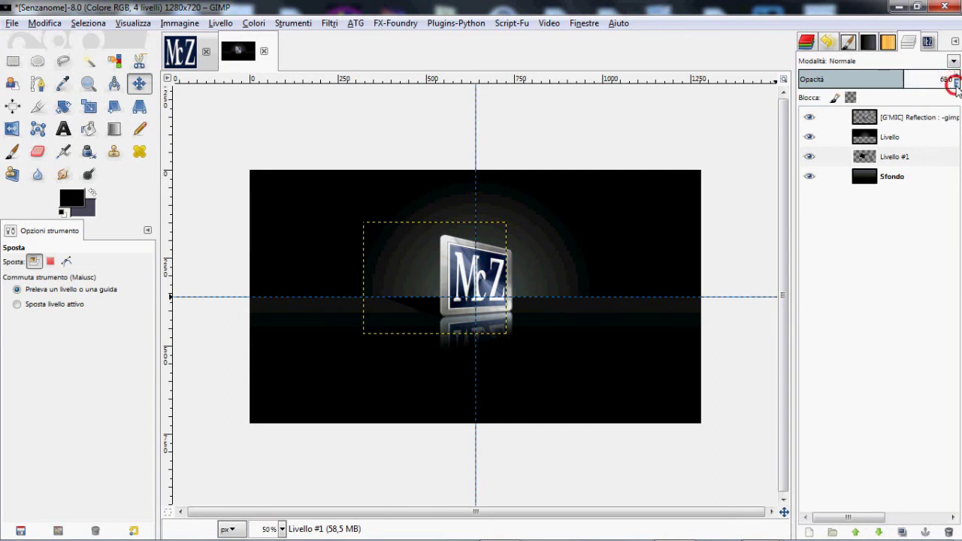
click(957, 84)
click(957, 84)
click(957, 84)
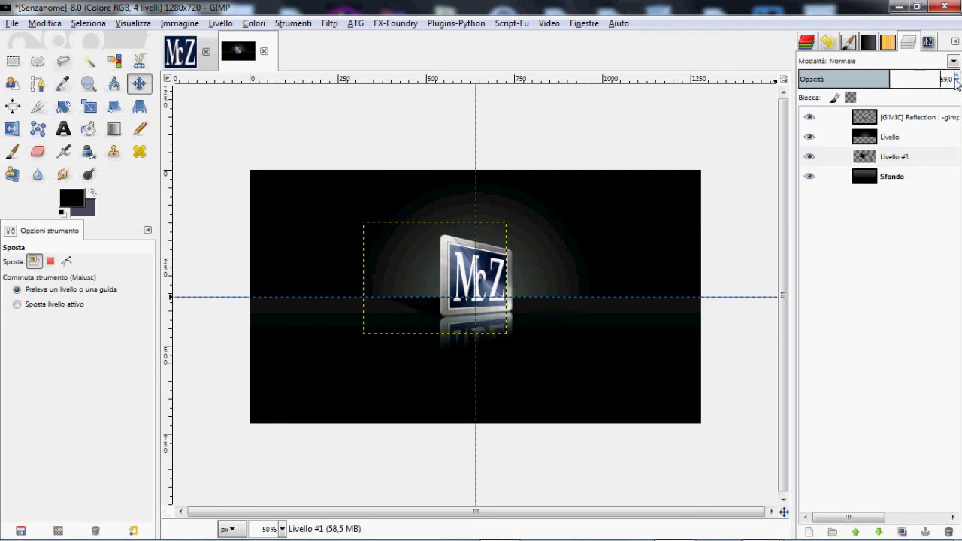
click(957, 83)
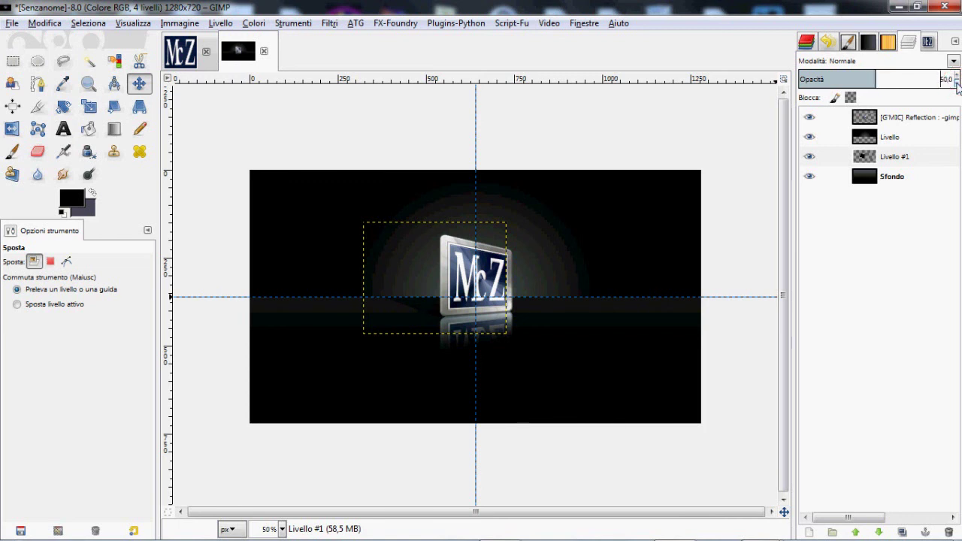
click(884, 180)
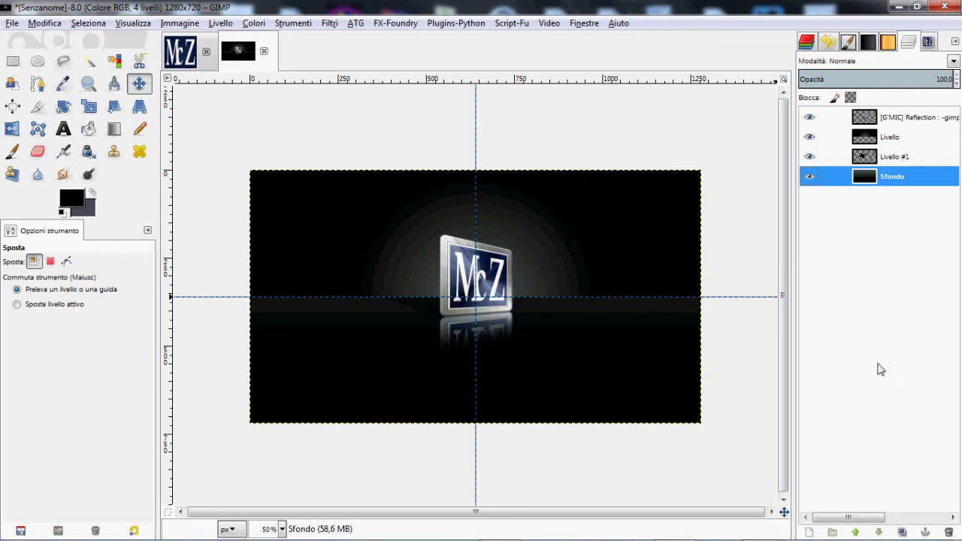
- Hide the guides and zoom in on the finished badge scene
click(135, 21)
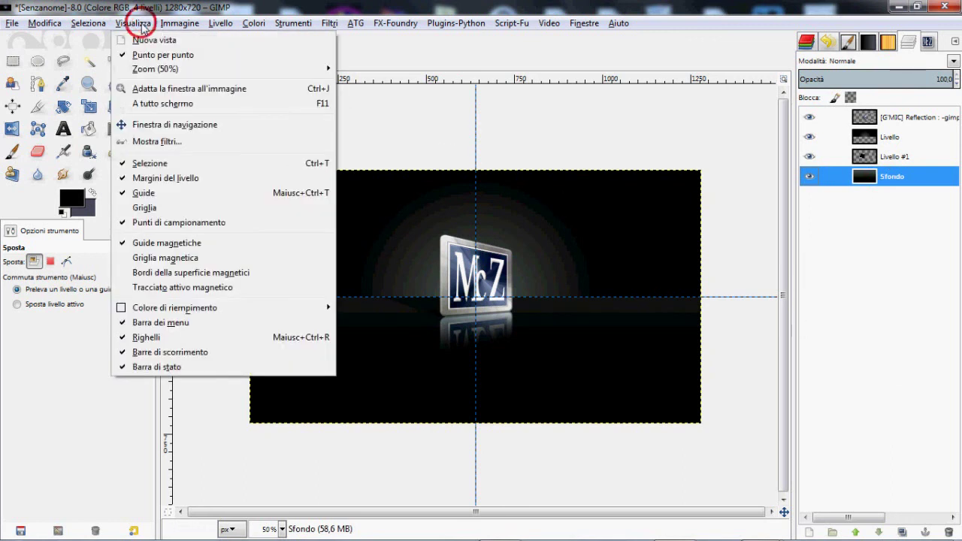
click(177, 194)
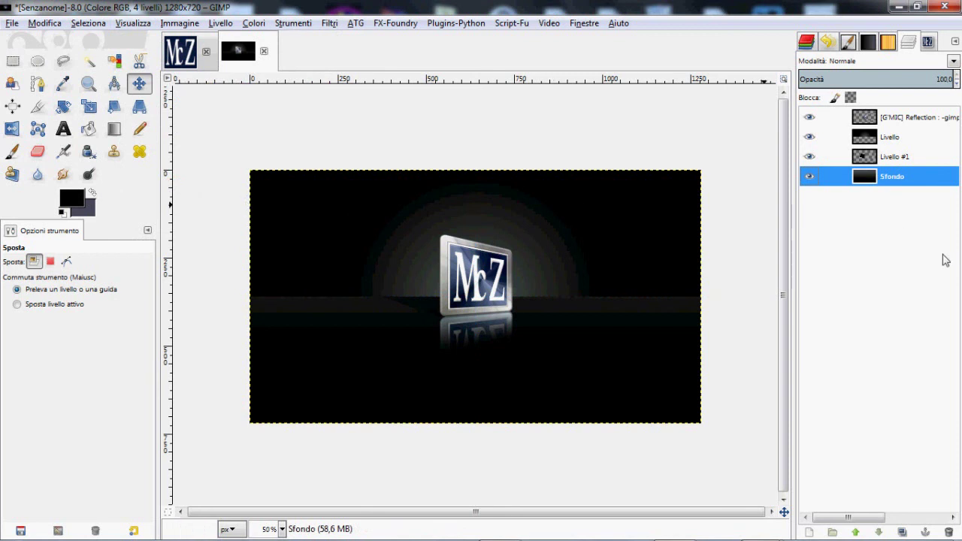
key(plus)
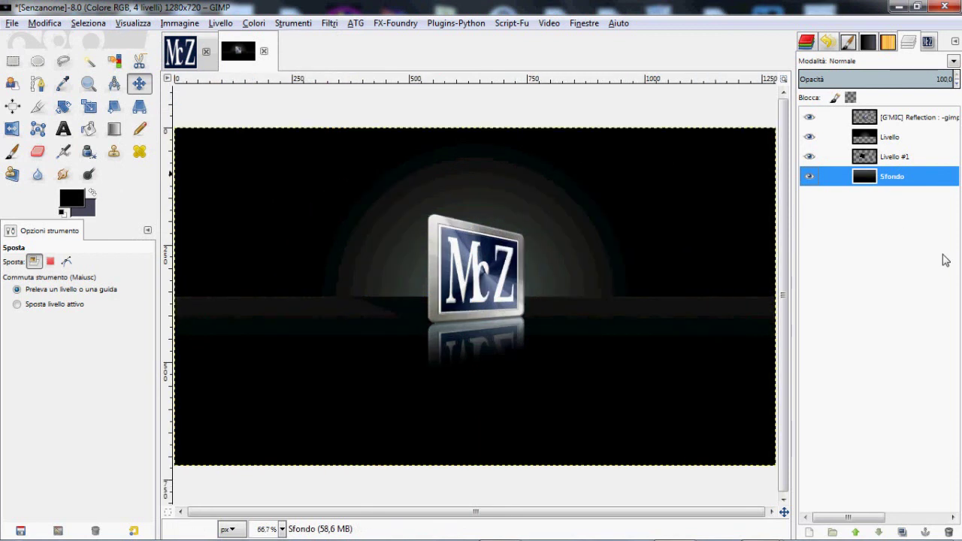